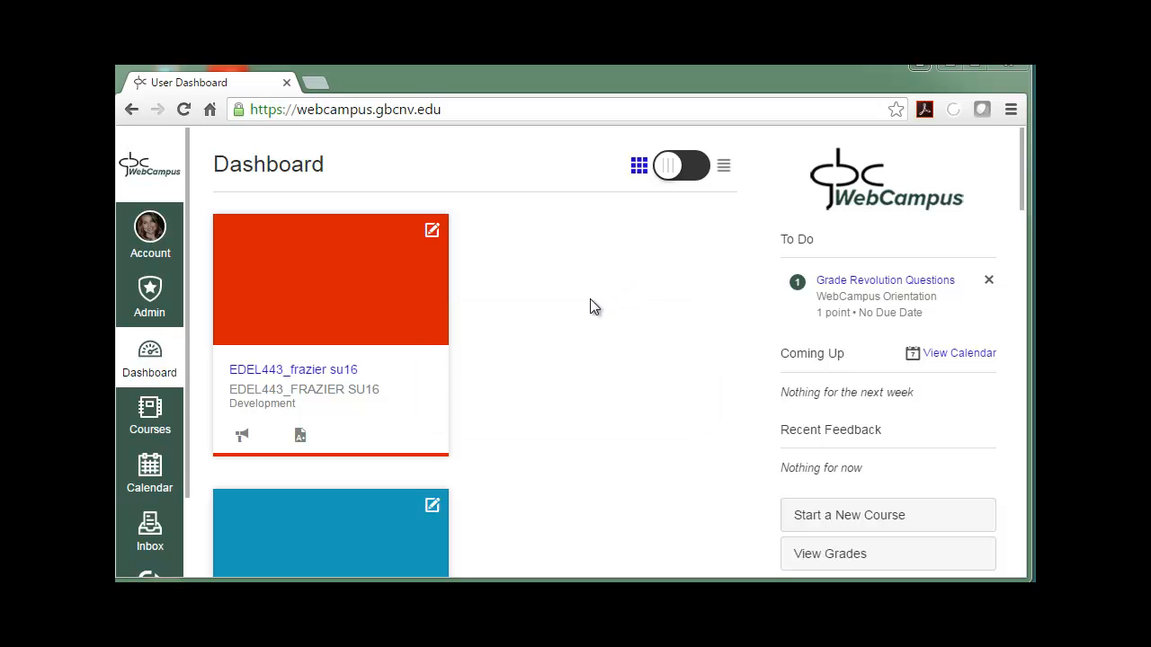
# Open the Modules page of the WebCampus Orientation course
pyautogui.scroll(-10, 577, 351)
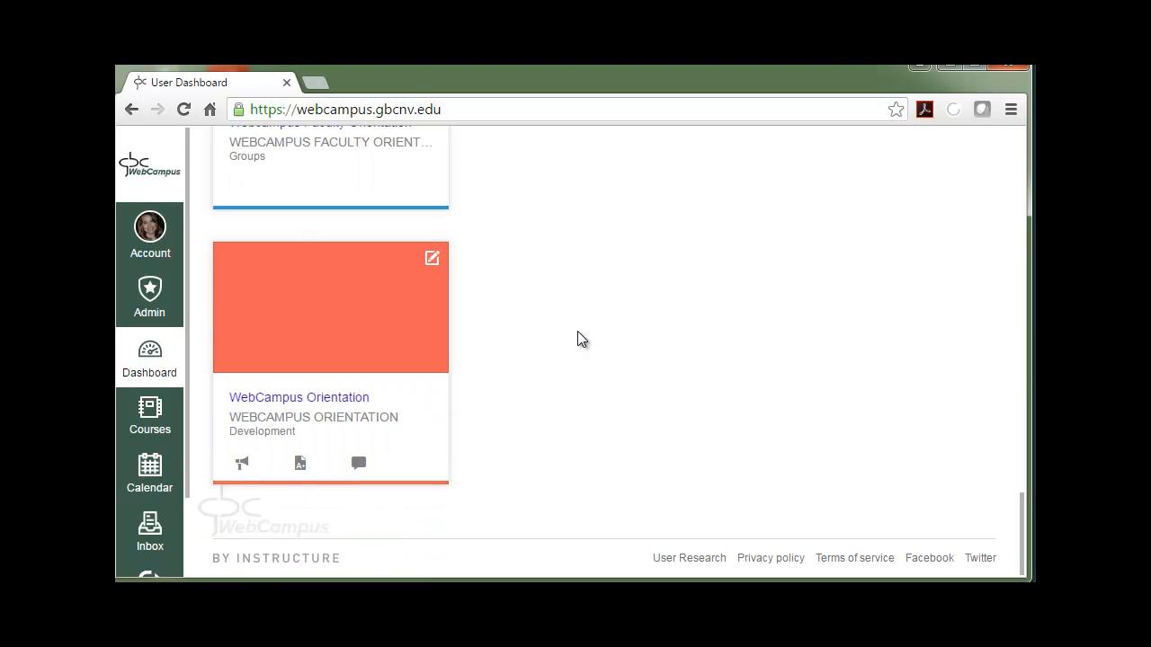
pyautogui.click(308, 318)
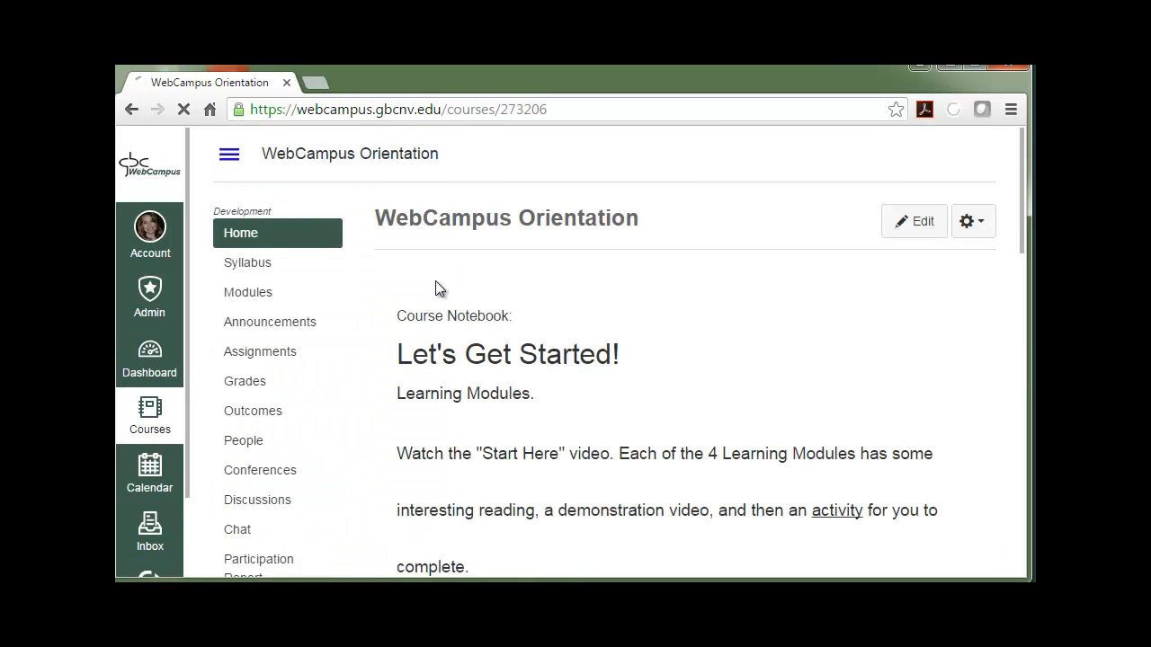
pyautogui.click(258, 297)
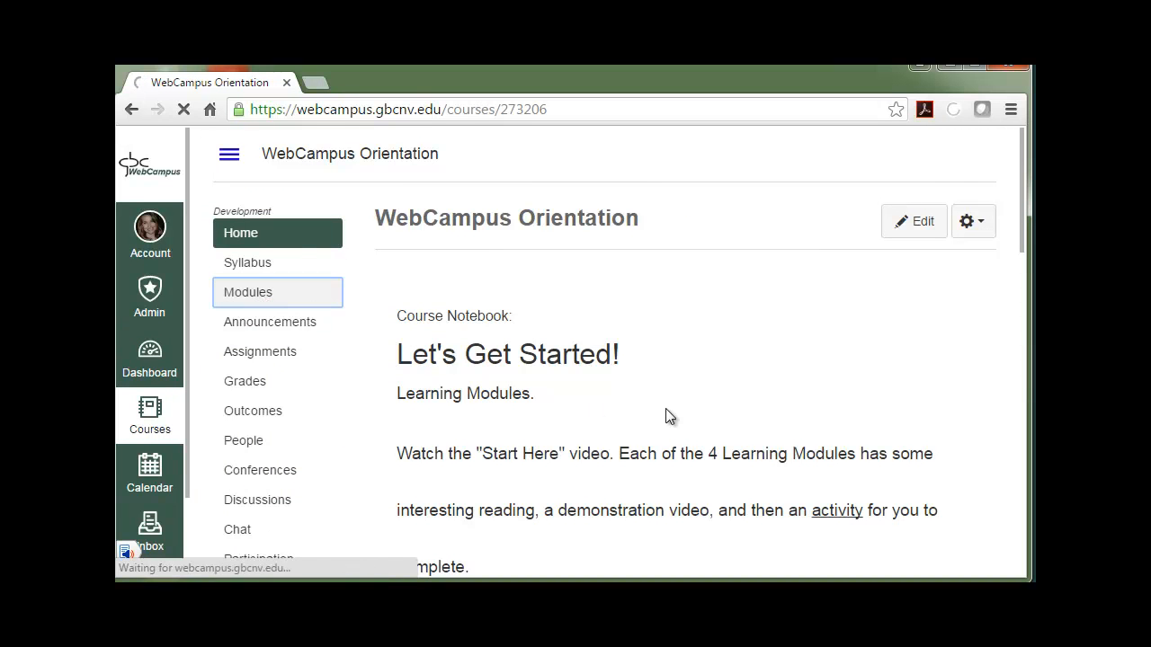
# Add a new assignment named "Essay 1" to the "Week 2: Time Management Tips" module
pyautogui.scroll(-5, 913, 412)
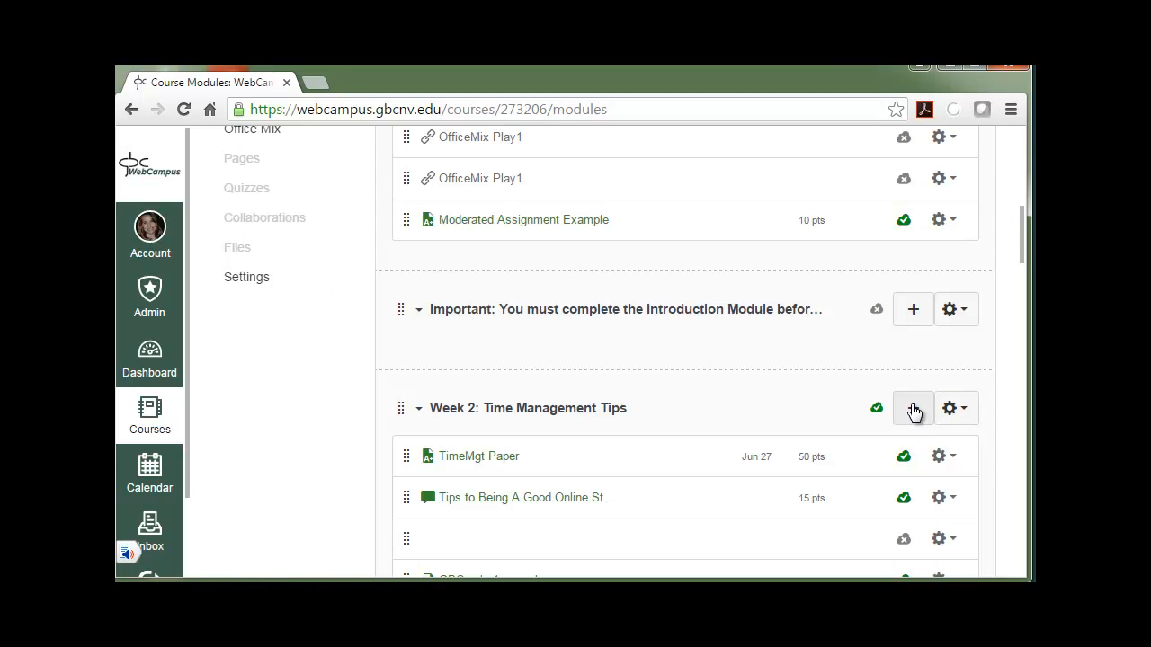
pyautogui.click(914, 410)
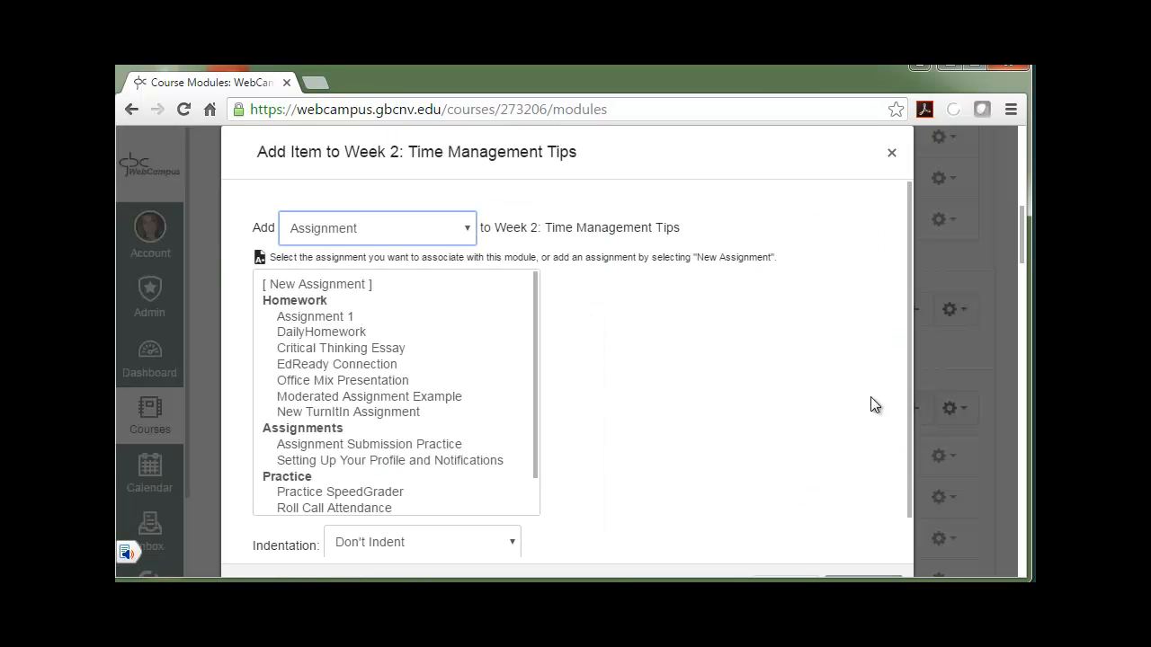
pyautogui.click(333, 286)
pyautogui.scroll(-2, 663, 430)
pyautogui.click(411, 461)
pyautogui.write('Essay 1')
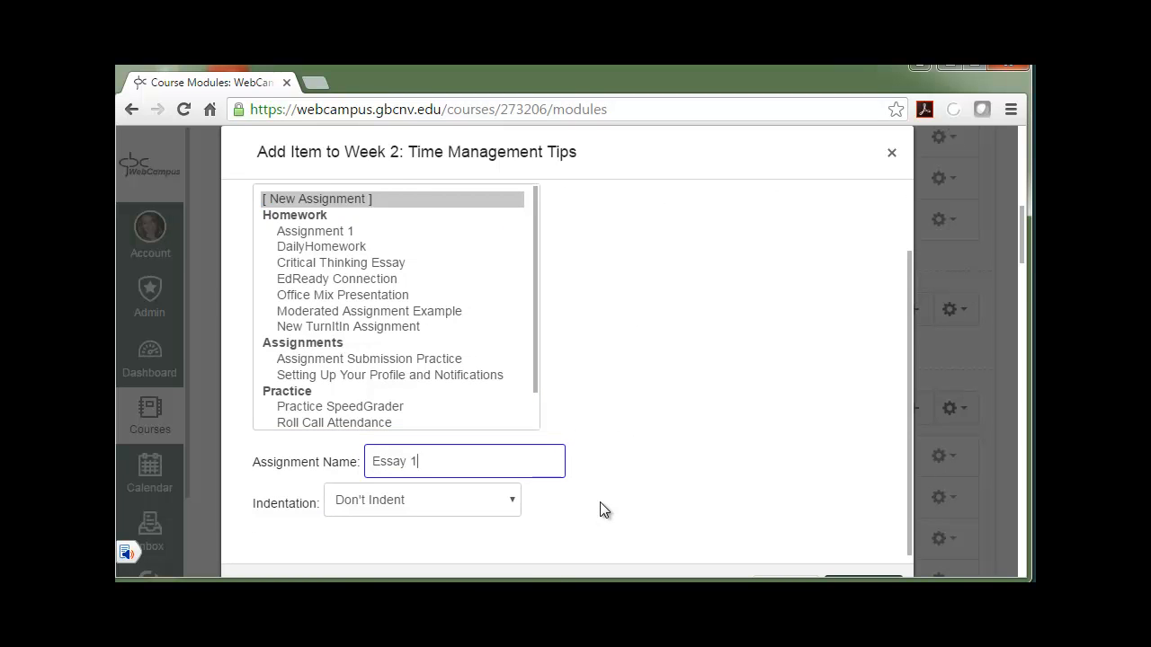
pyautogui.scroll(-3, 600, 502)
pyautogui.click(860, 318)
# Open the Essay 1 assignment for editing and look through its assignment group options
pyautogui.scroll(-2, 456, 483)
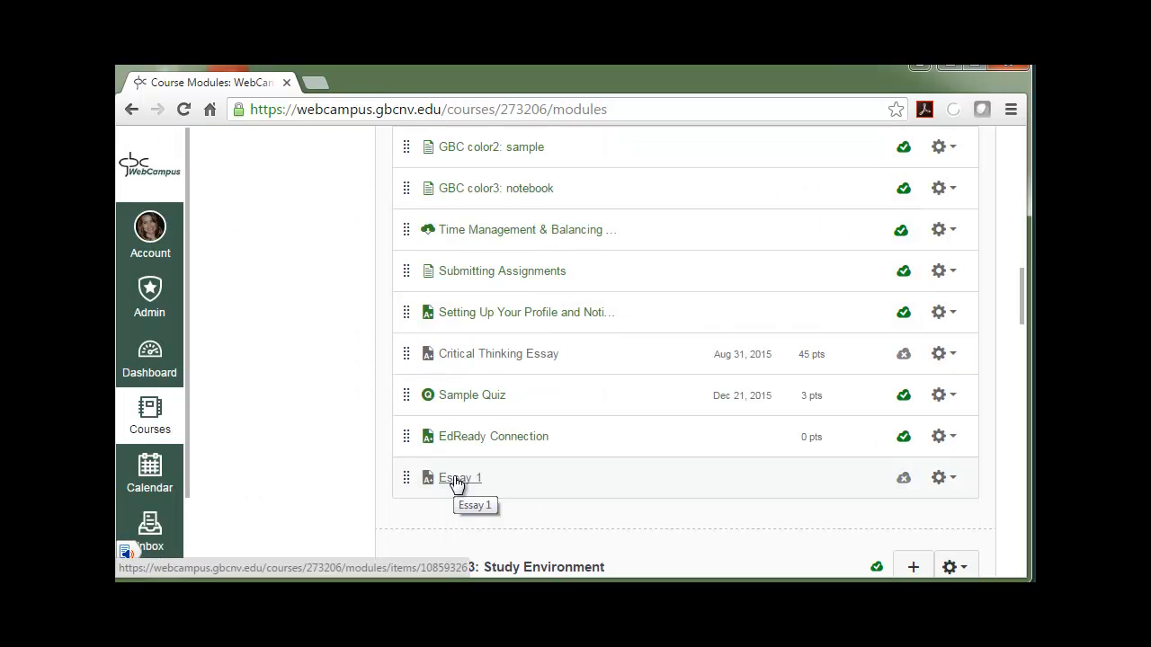
pyautogui.click(456, 481)
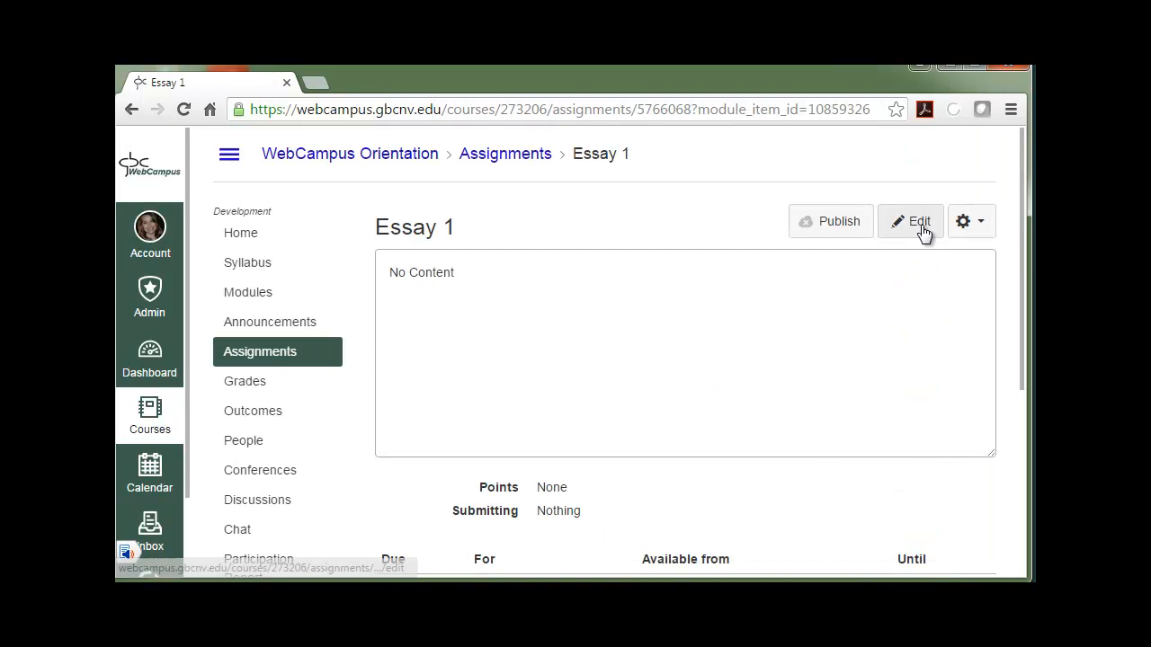
pyautogui.click(916, 229)
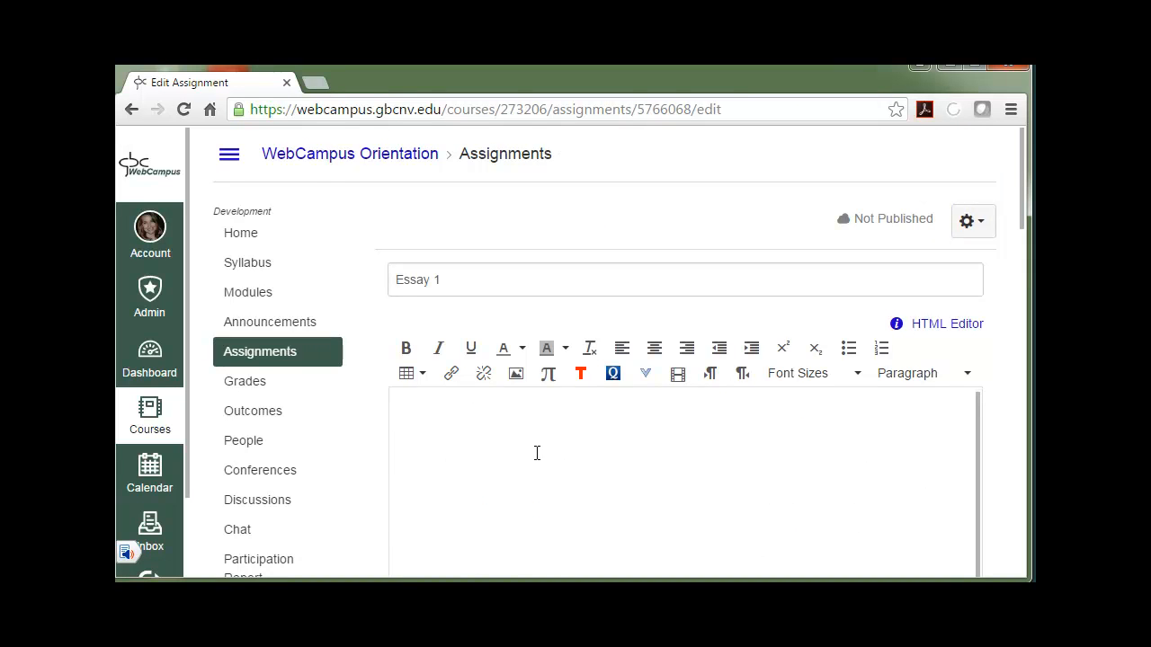
pyautogui.scroll(-3, 539, 455)
pyautogui.scroll(-2, 664, 371)
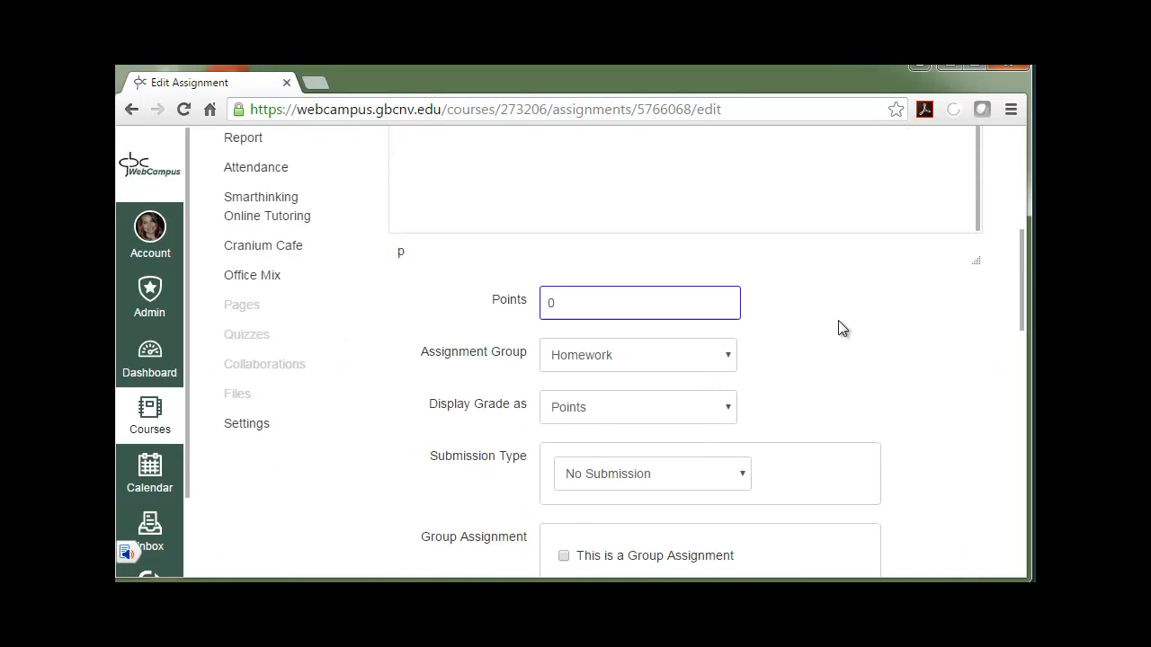
pyautogui.click(726, 359)
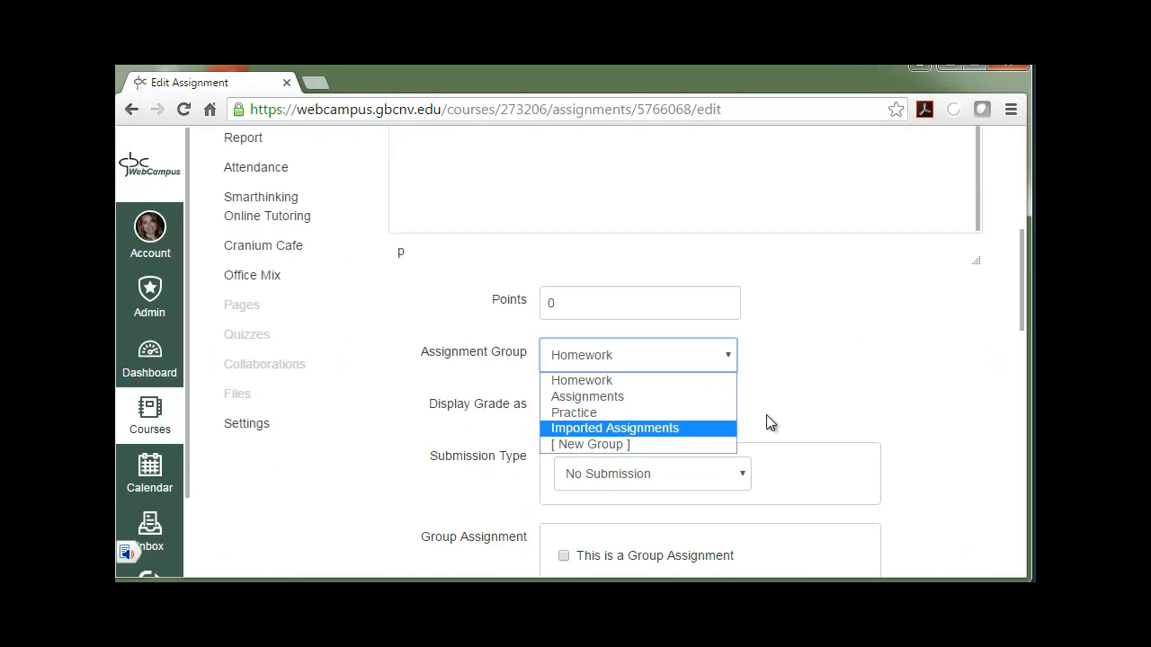
pyautogui.scroll(-2, 438, 325)
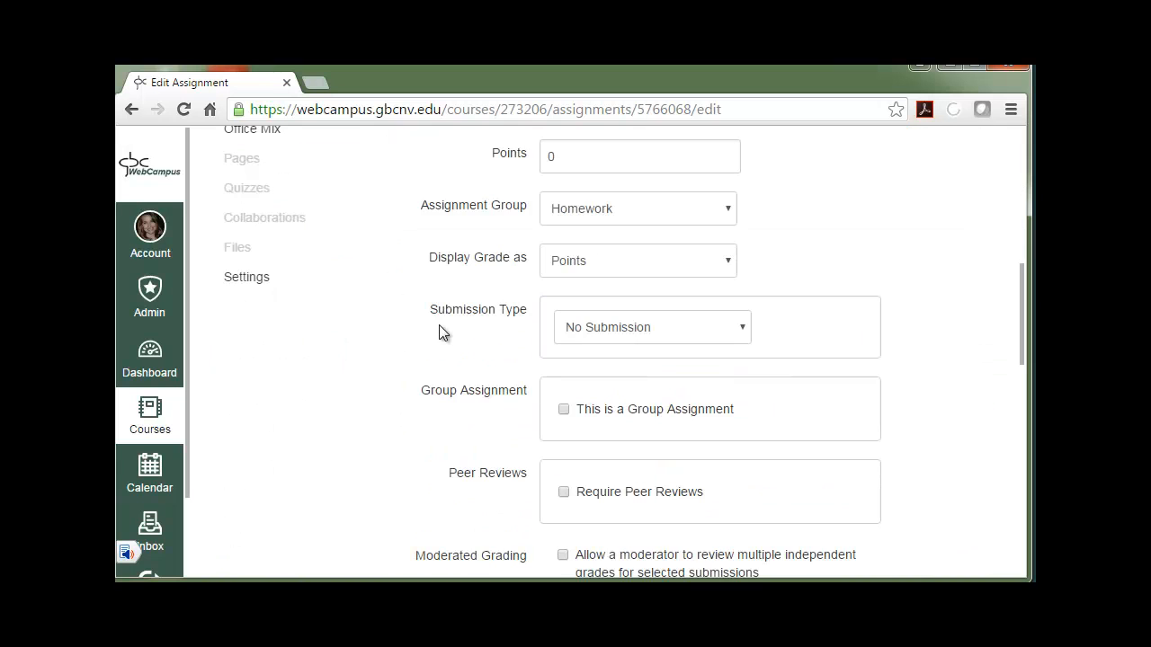
# Set Essay 1's submission type to External Tool and select Turnitin as the tool
pyautogui.click(734, 329)
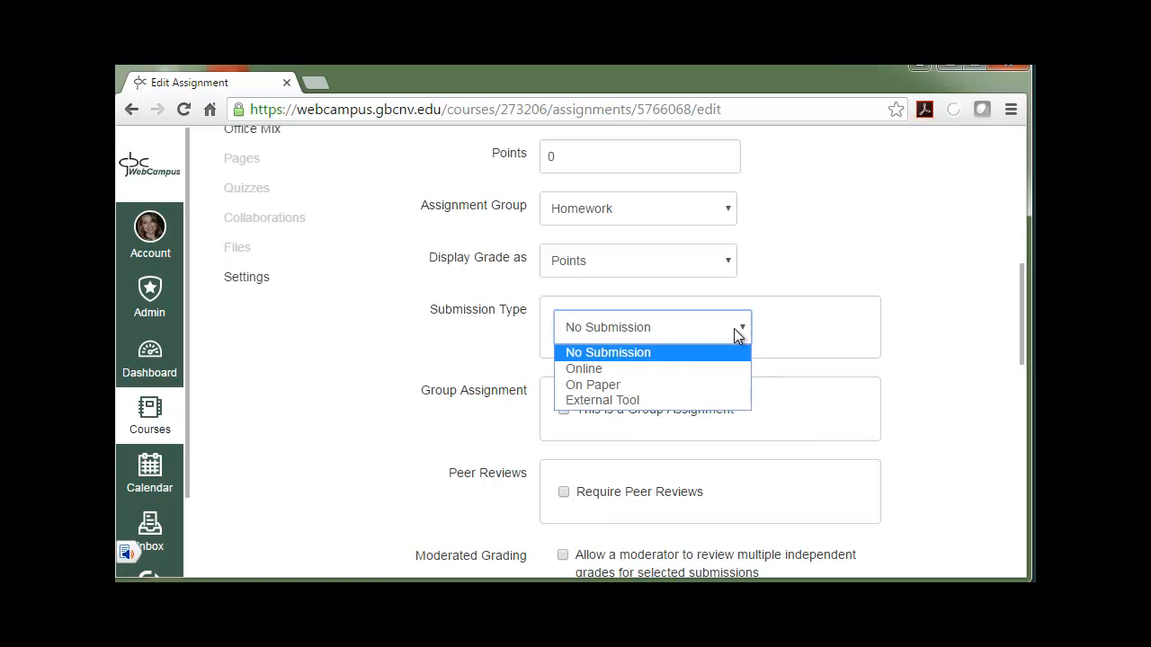
pyautogui.click(648, 402)
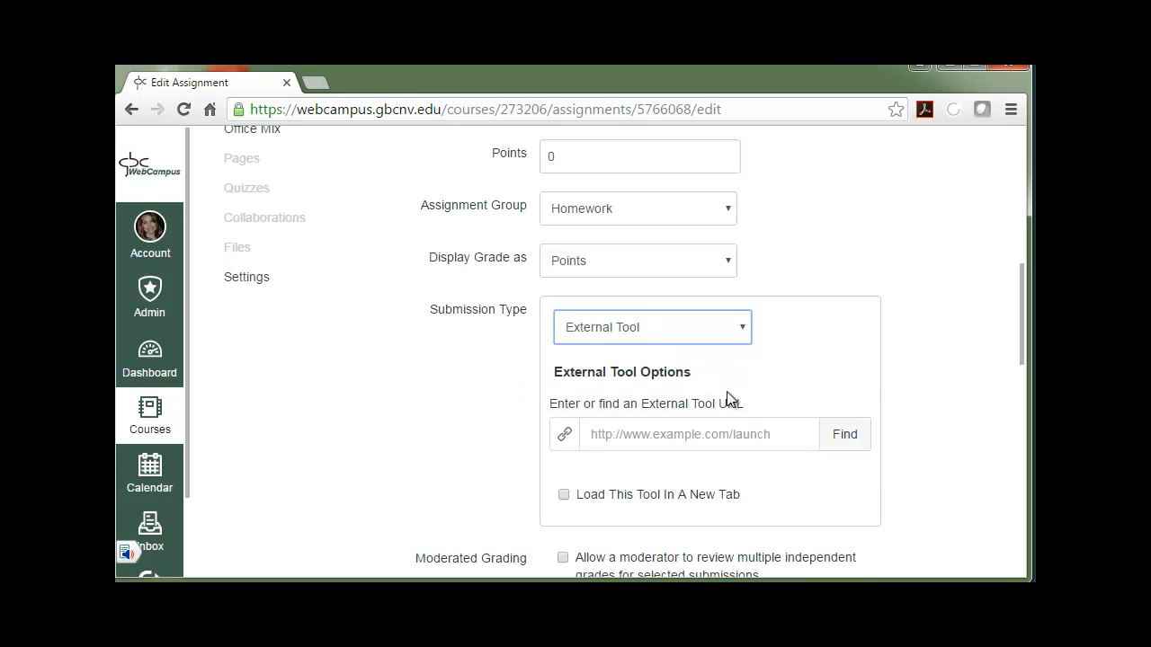
pyautogui.scroll(-2, 812, 395)
pyautogui.click(845, 310)
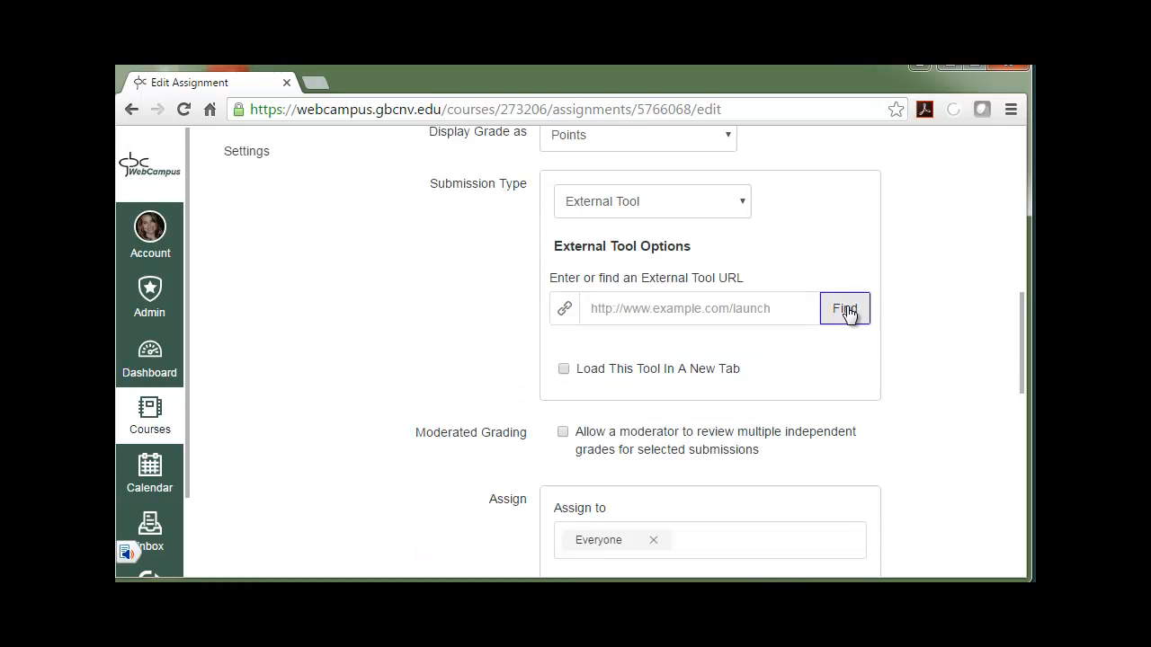
pyautogui.moveTo(704, 324); pyautogui.dragTo(696, 453)
pyautogui.scroll(-2, 730, 371)
pyautogui.scroll(-5, 730, 371)
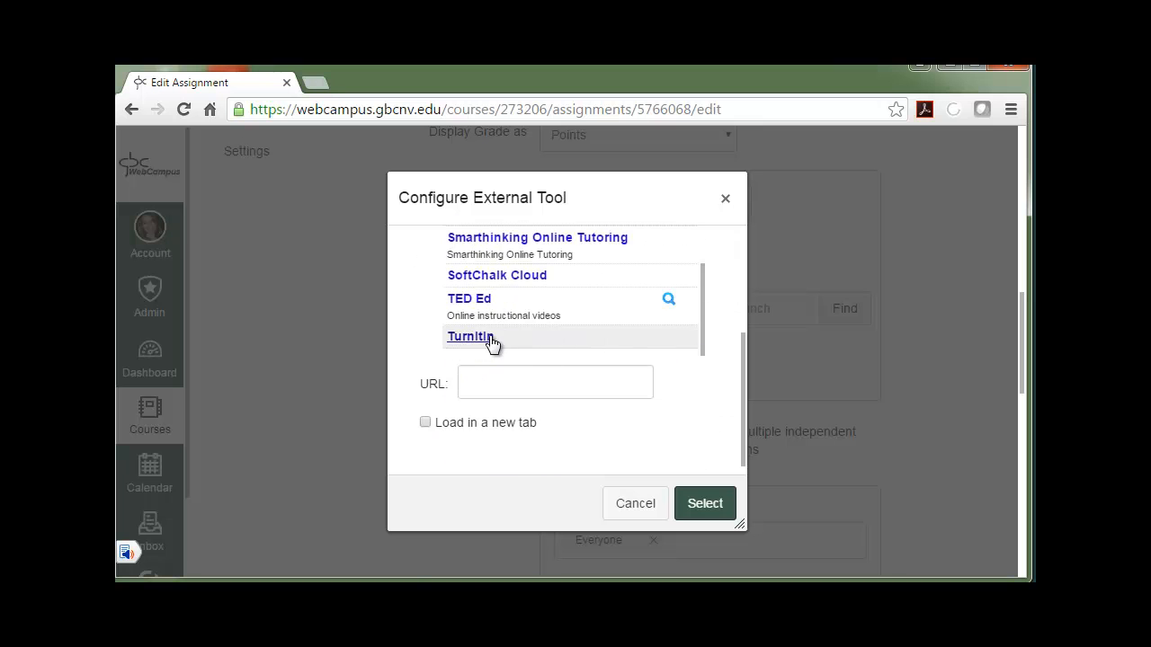
pyautogui.click(491, 339)
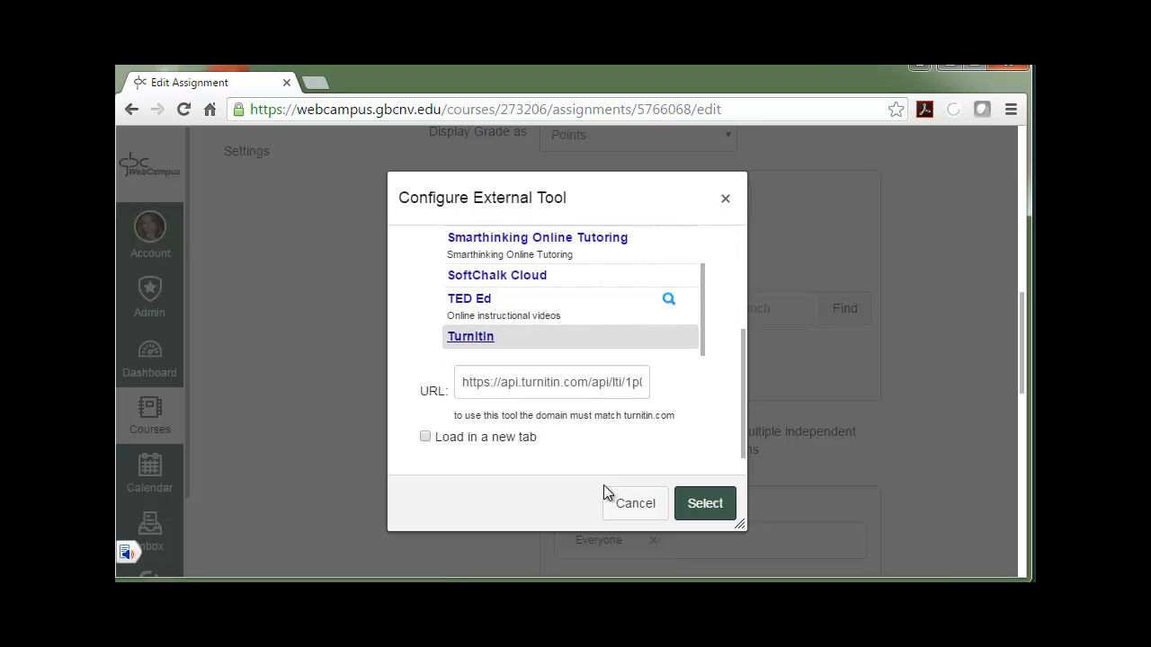
pyautogui.click(705, 503)
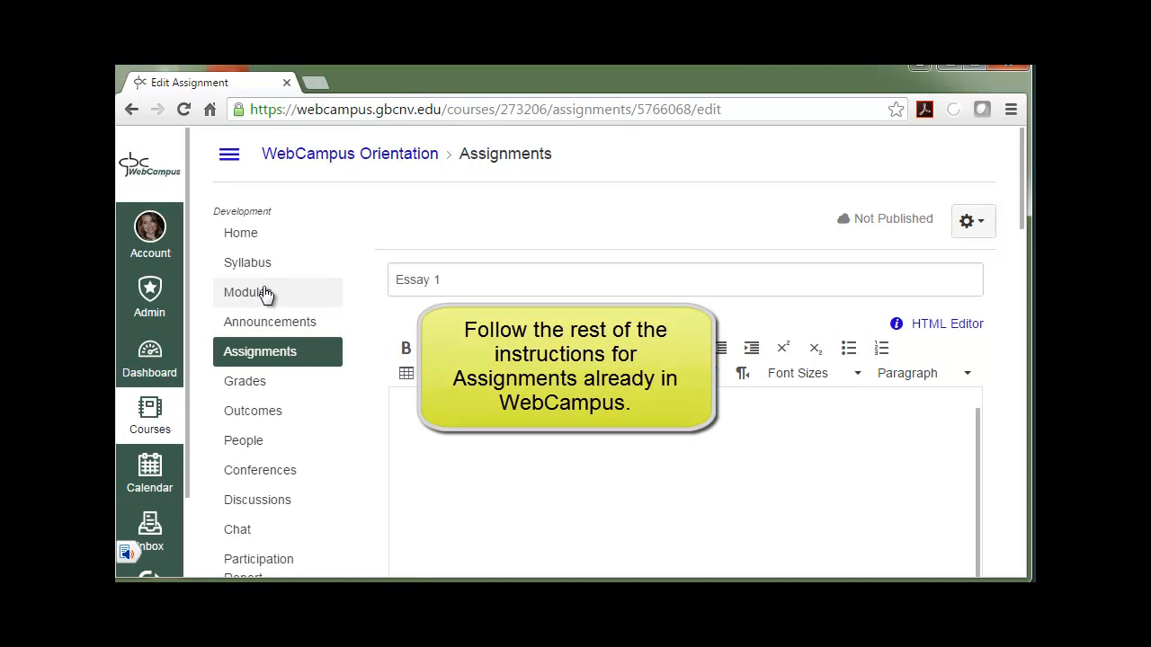
# Return to the course modules and open the TimeMgt Paper assignment in Week 2 for editing
pyautogui.click(260, 293)
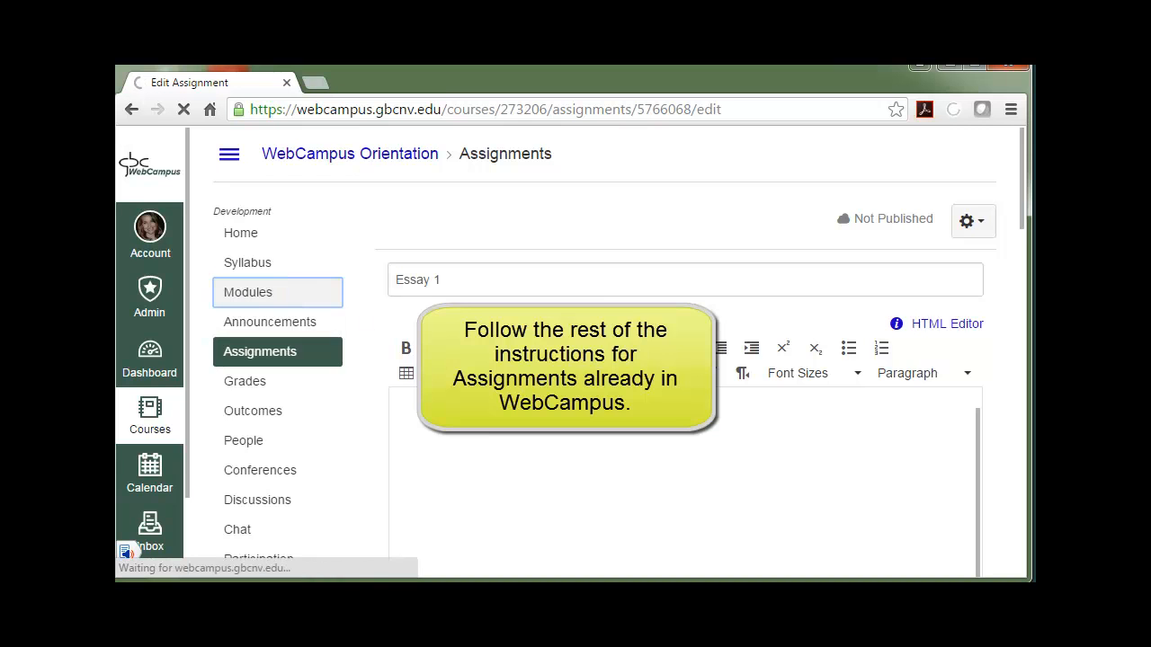
pyautogui.scroll(-5, 649, 332)
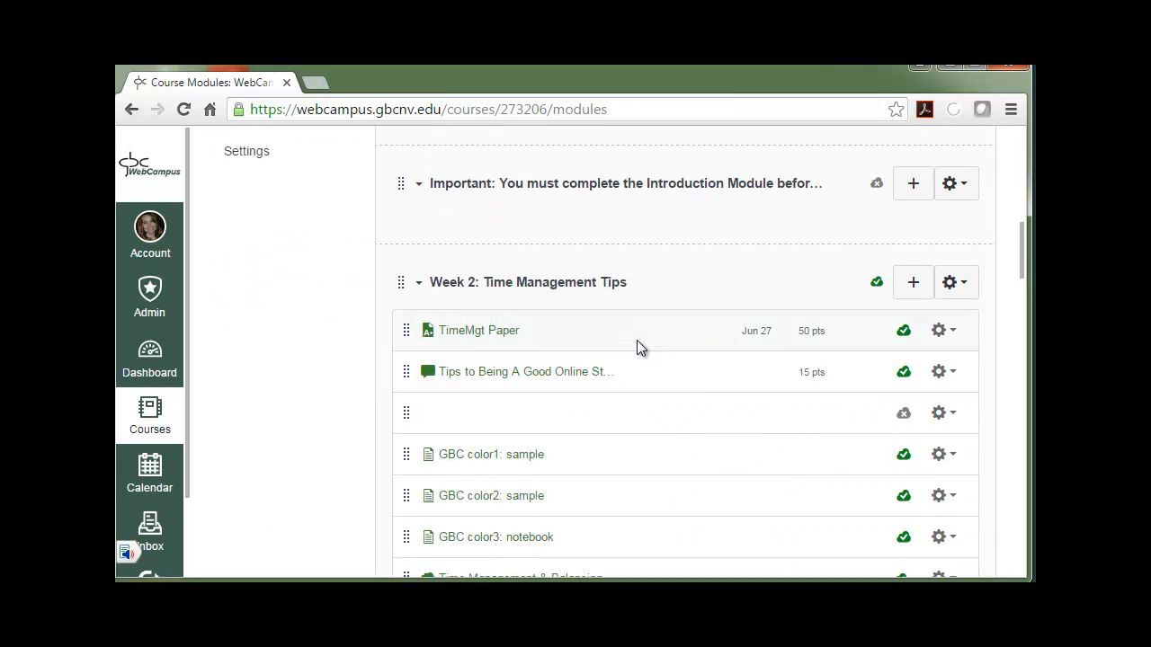
pyautogui.click(468, 332)
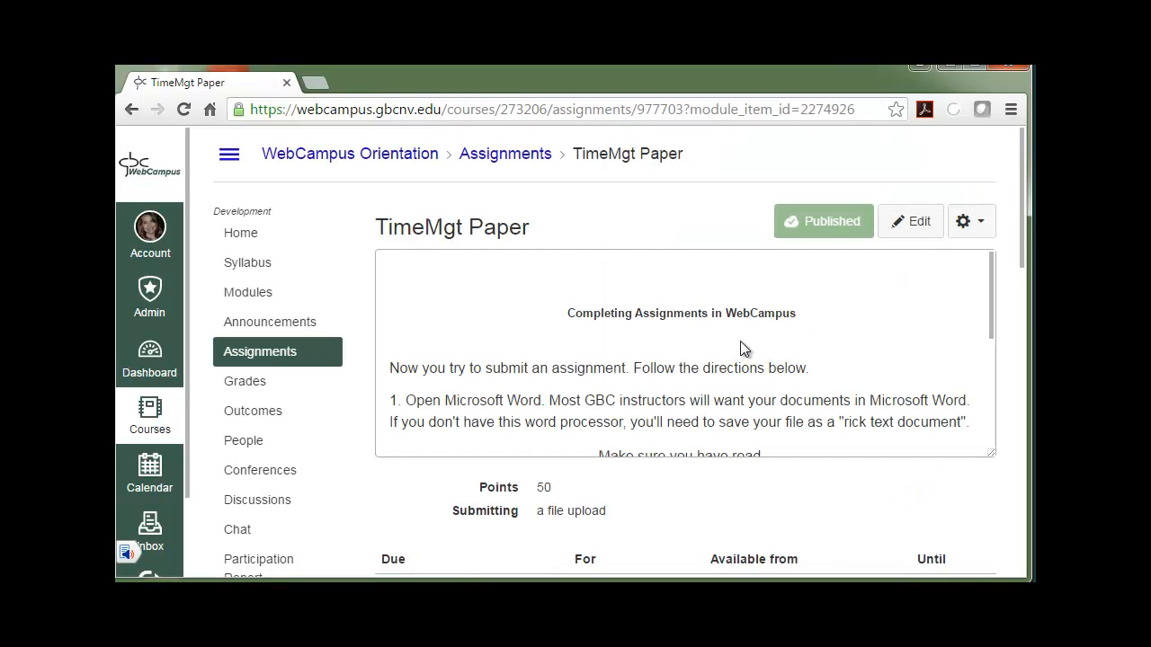
pyautogui.click(919, 227)
# Set the TimeMgt Paper's submission type to External Tool using Turnitin and save the assignment
pyautogui.scroll(-8, 912, 449)
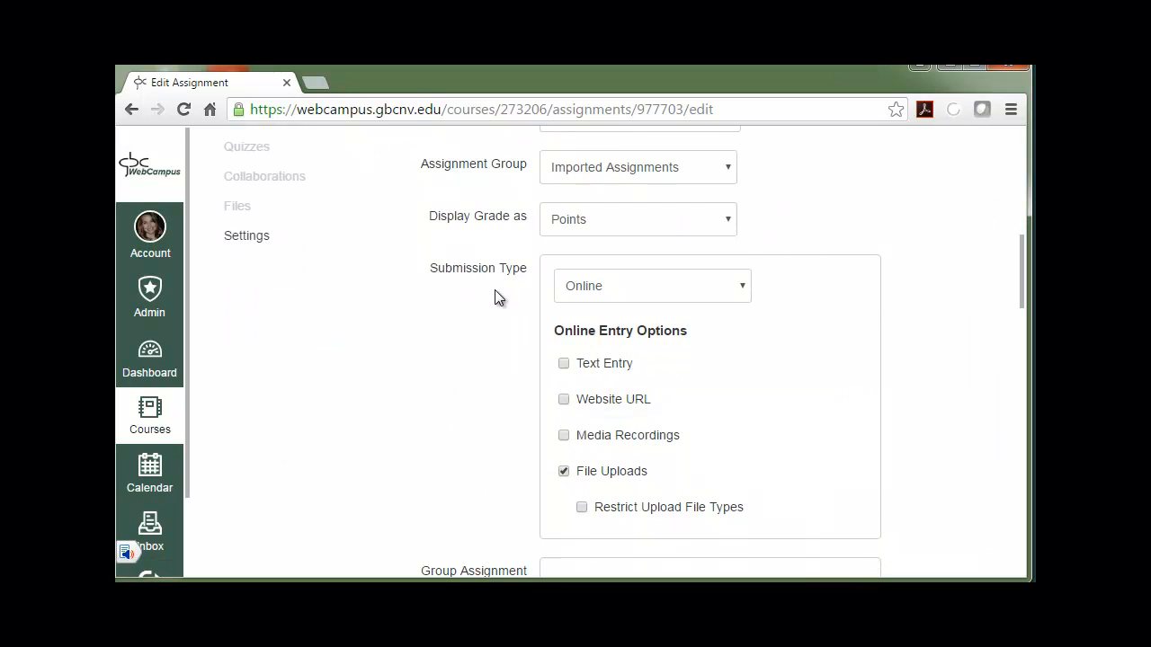
pyautogui.click(741, 285)
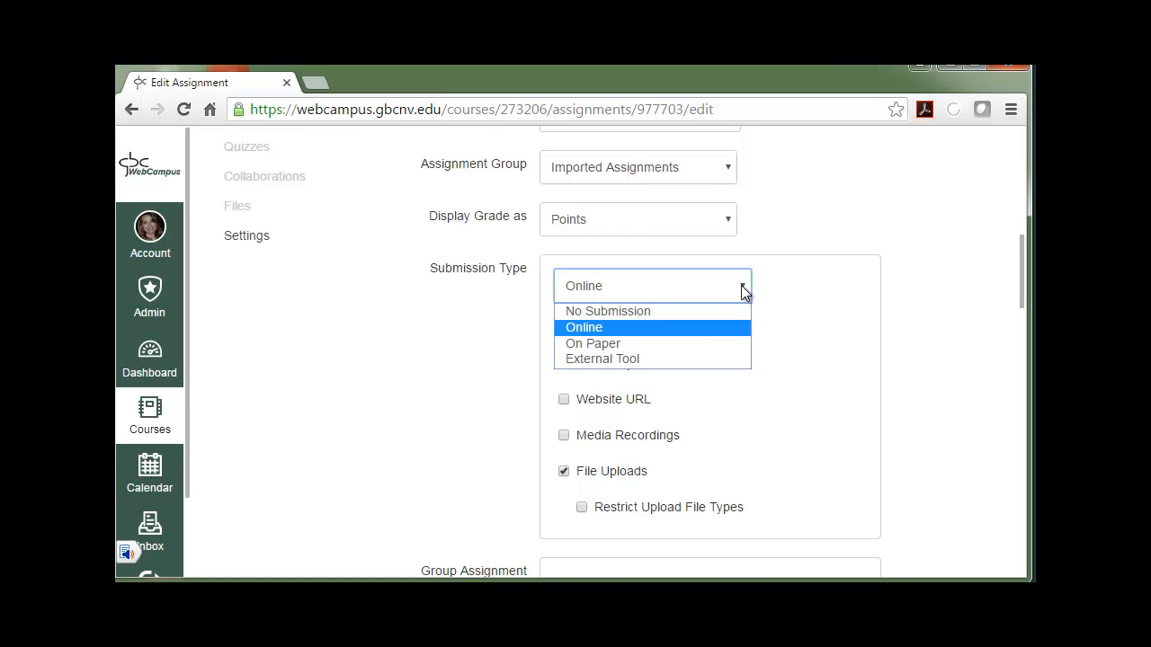
pyautogui.click(641, 360)
pyautogui.scroll(-1, 683, 324)
pyautogui.click(845, 269)
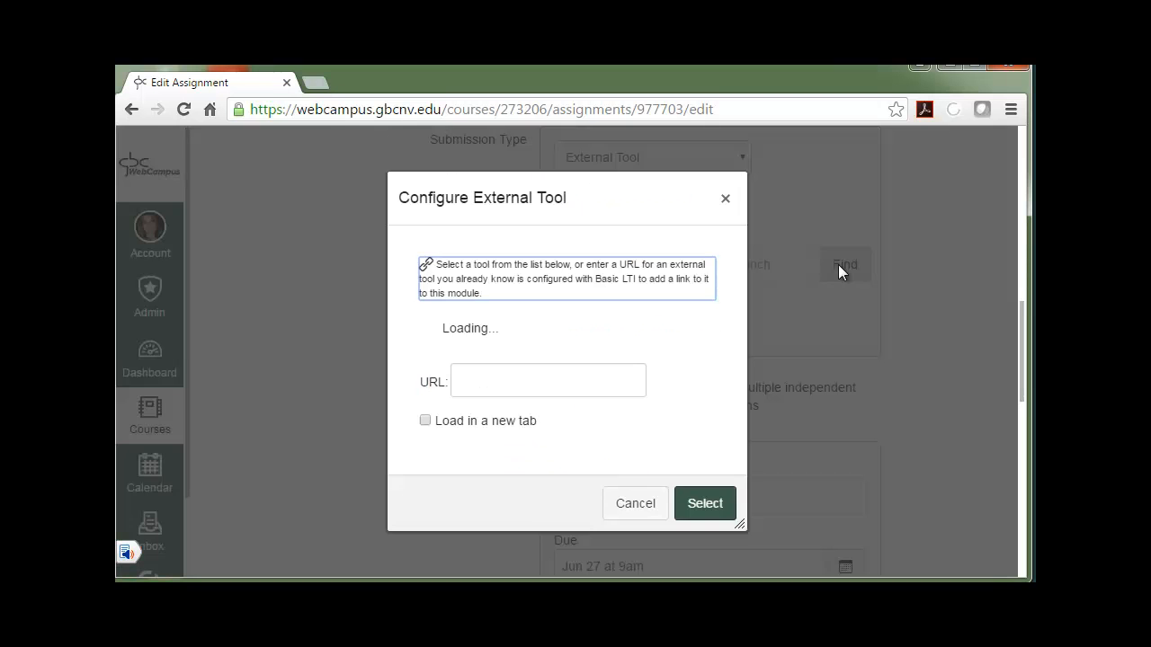
pyautogui.moveTo(708, 330); pyautogui.dragTo(701, 441)
pyautogui.scroll(-5, 702, 432)
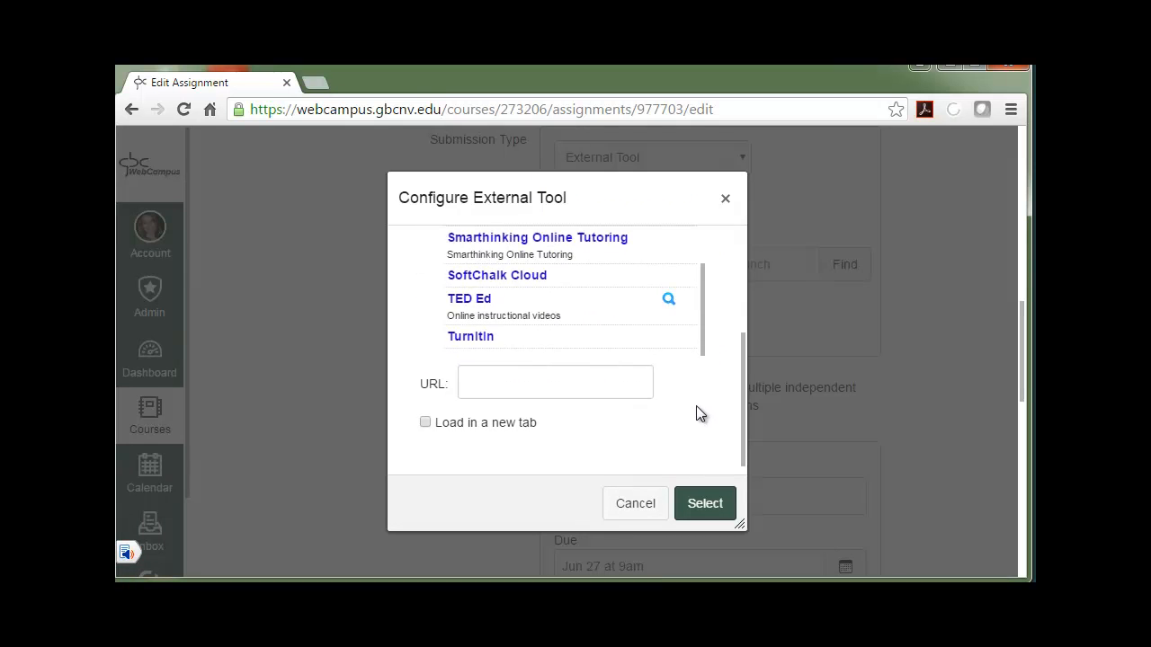
pyautogui.click(468, 342)
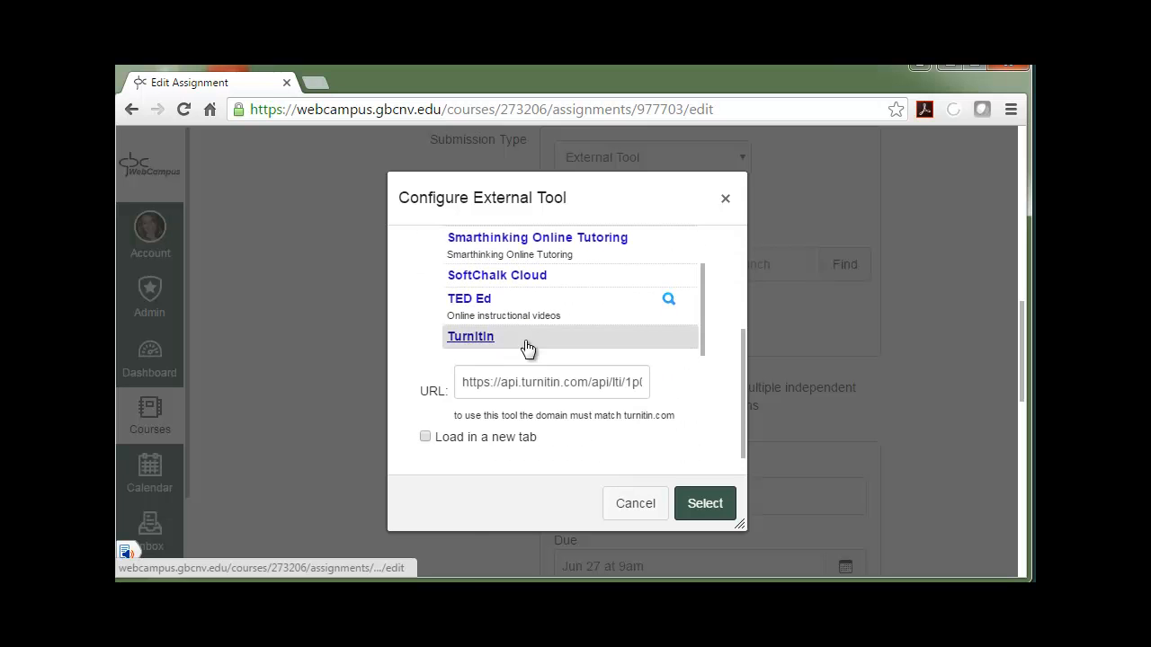
pyautogui.click(705, 505)
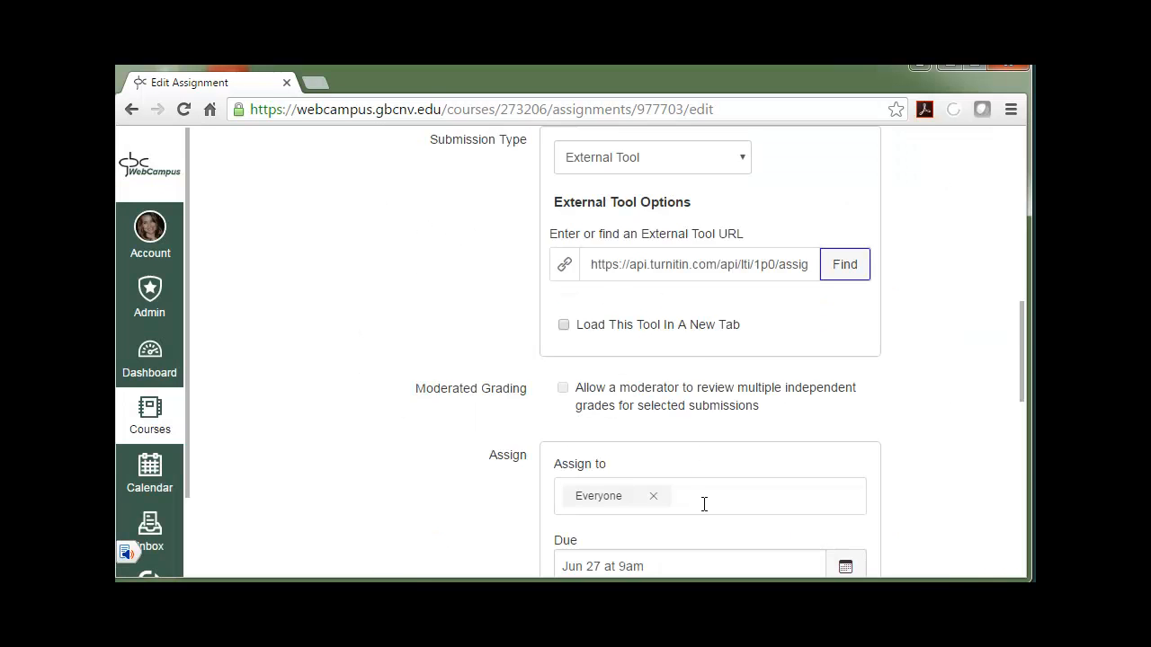
pyautogui.scroll(-4, 544, 196)
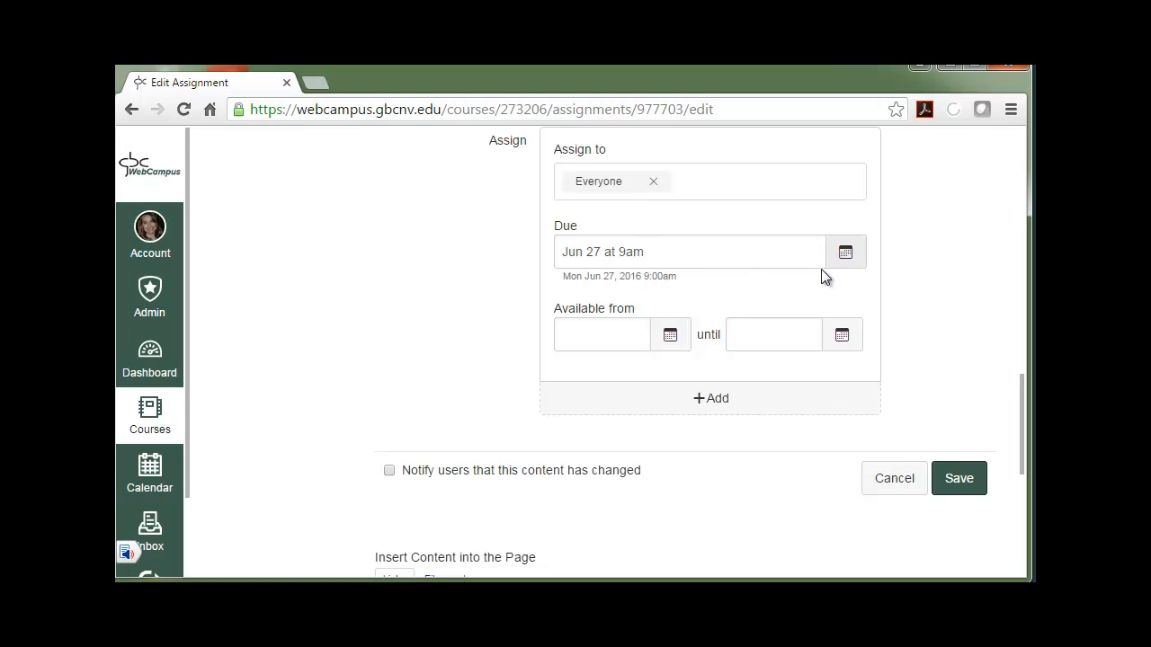
pyautogui.click(959, 479)
# Open the Turnitin settings embedded in the TimeMgt Paper assignment
pyautogui.scroll(-3, 865, 301)
pyautogui.scroll(-3, 862, 300)
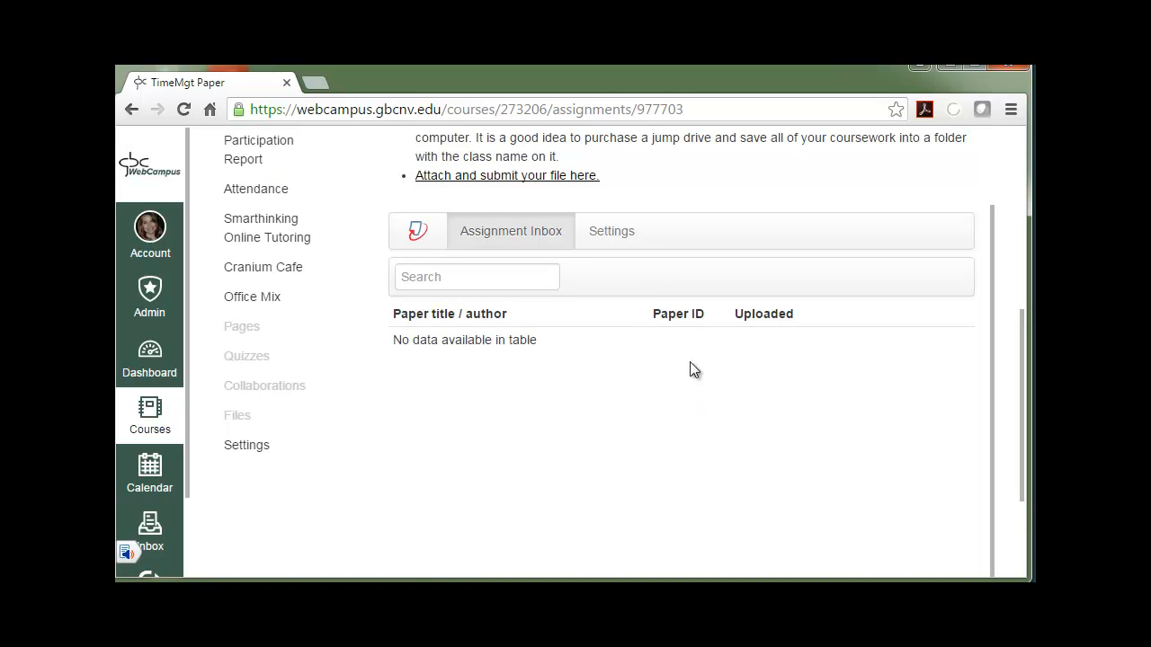
pyautogui.scroll(-1, 693, 386)
pyautogui.click(611, 189)
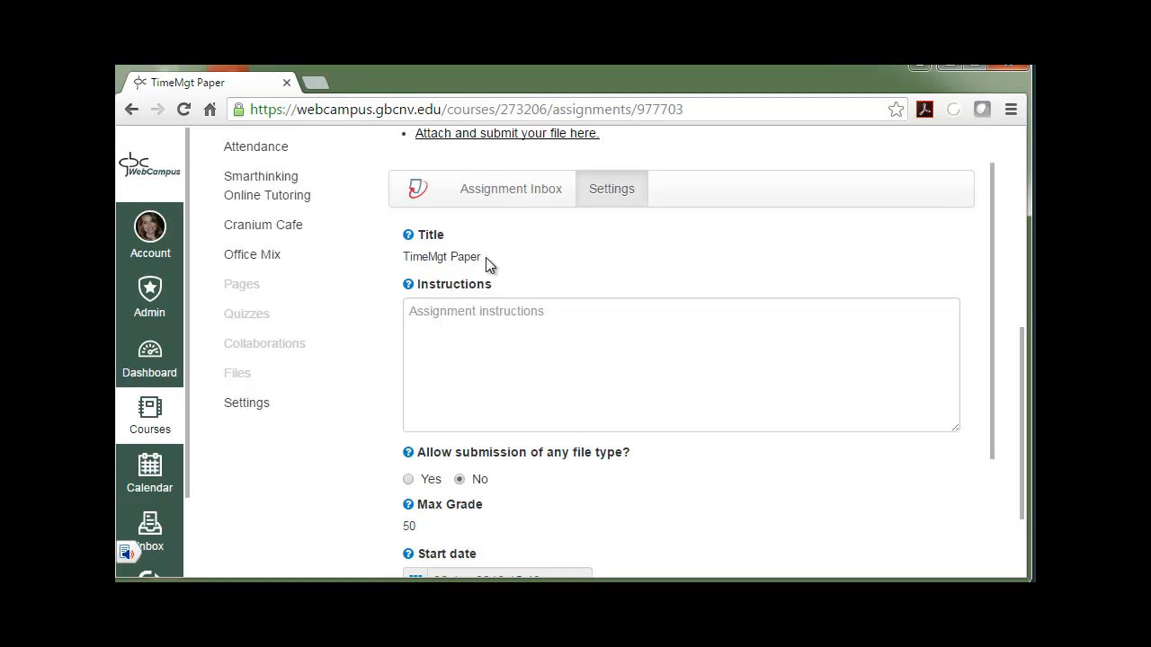
# Review the Turnitin instructions field, the assignment's own directions, and the file type, max grade and date settings
pyautogui.click(462, 351)
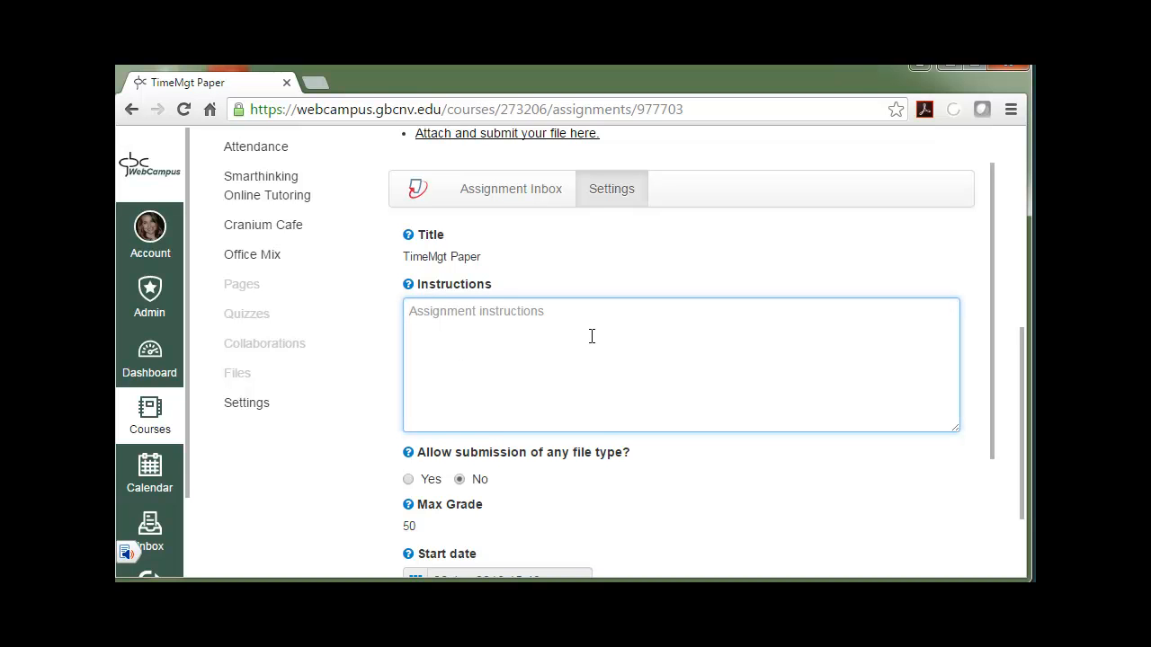
pyautogui.scroll(3, 666, 368)
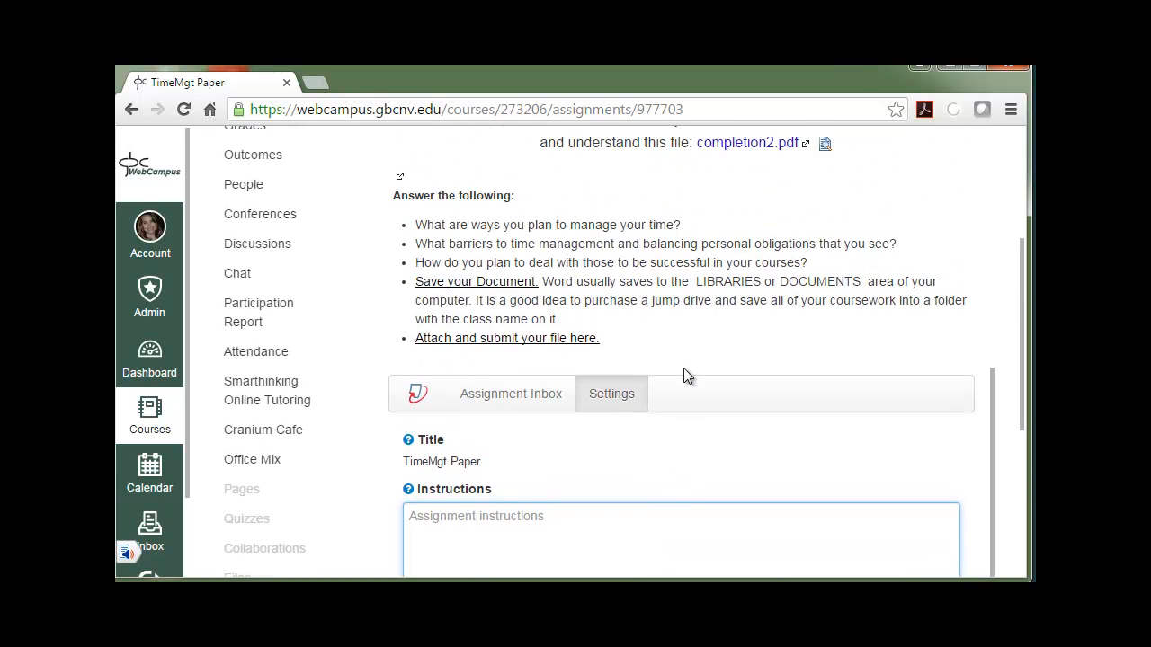
pyautogui.scroll(3, 683, 375)
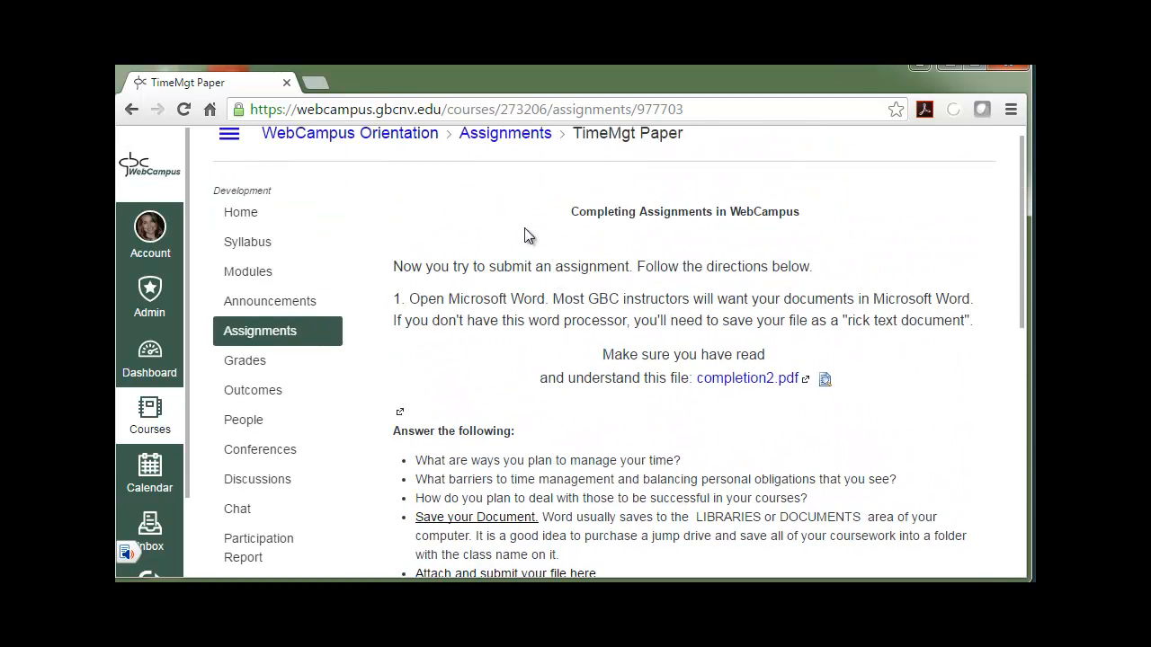
pyautogui.scroll(-3, 579, 427)
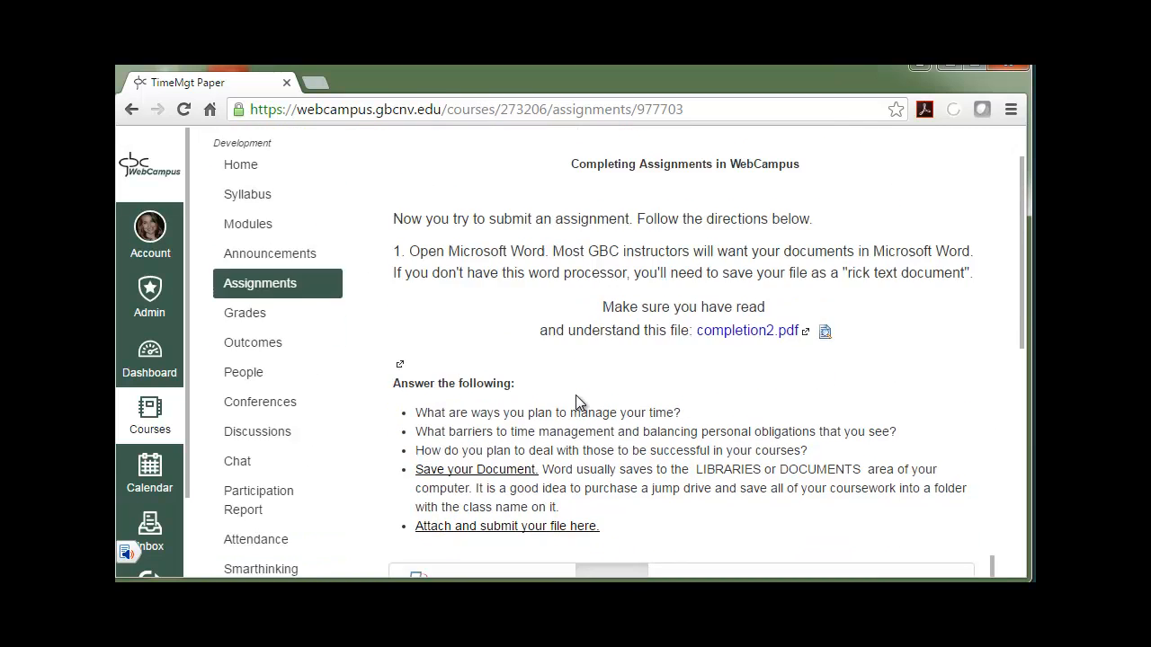
pyautogui.scroll(-5, 580, 357)
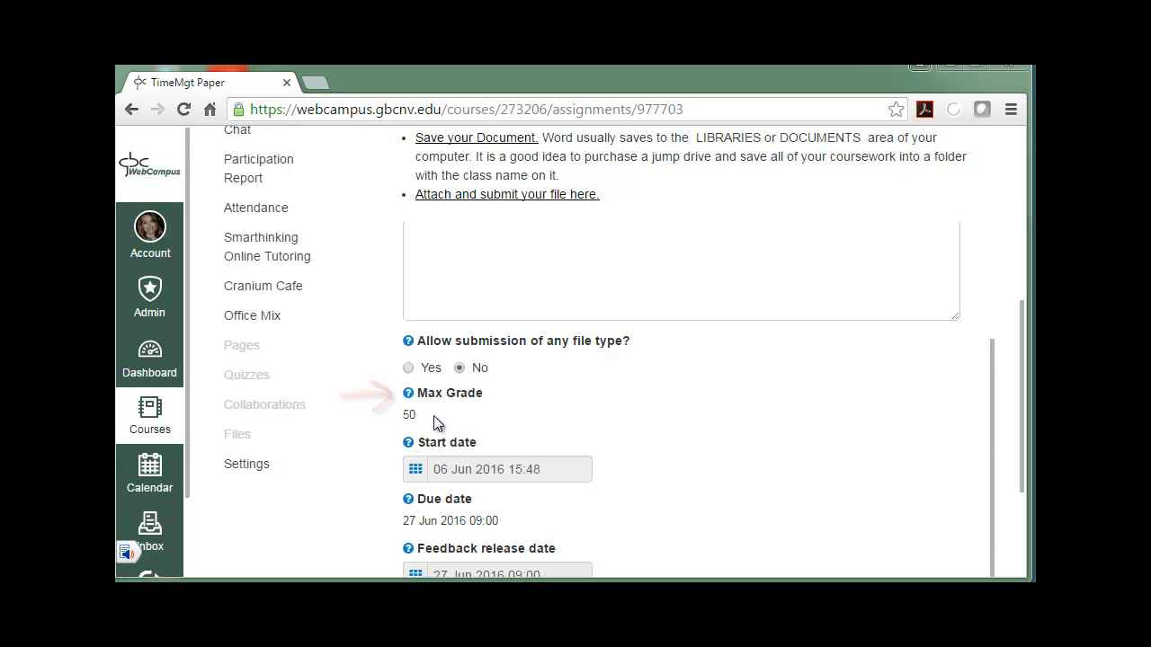
# Expand the optional Turnitin settings for the TimeMgt Paper and allow late submissions
pyautogui.scroll(-2, 641, 413)
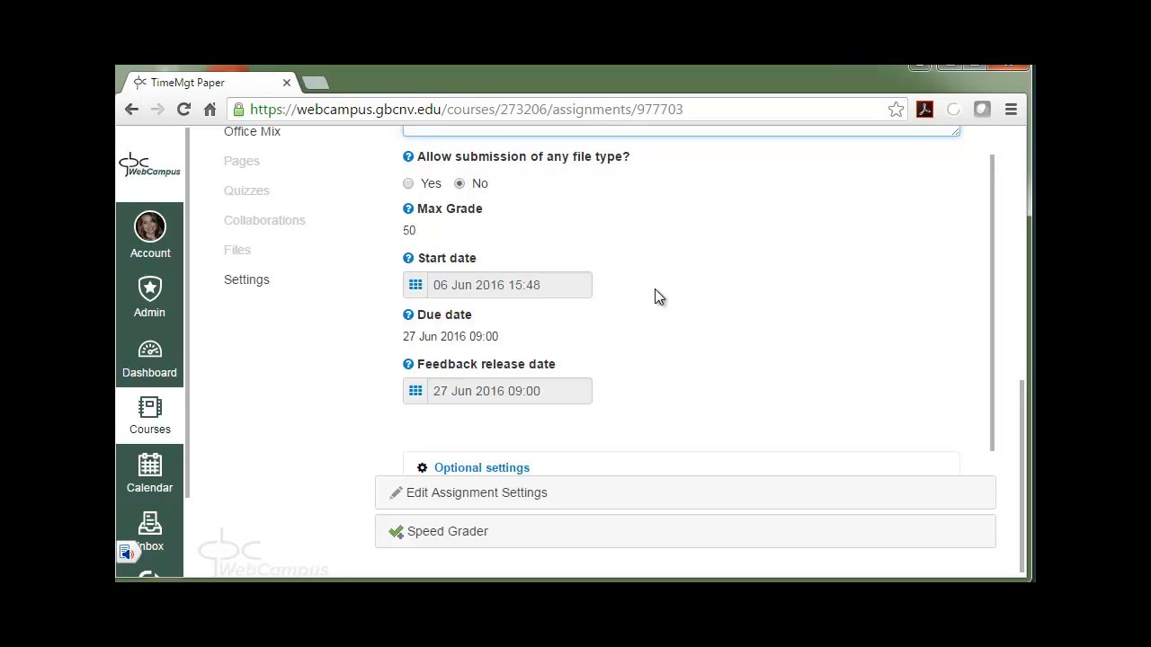
pyautogui.scroll(-1, 655, 298)
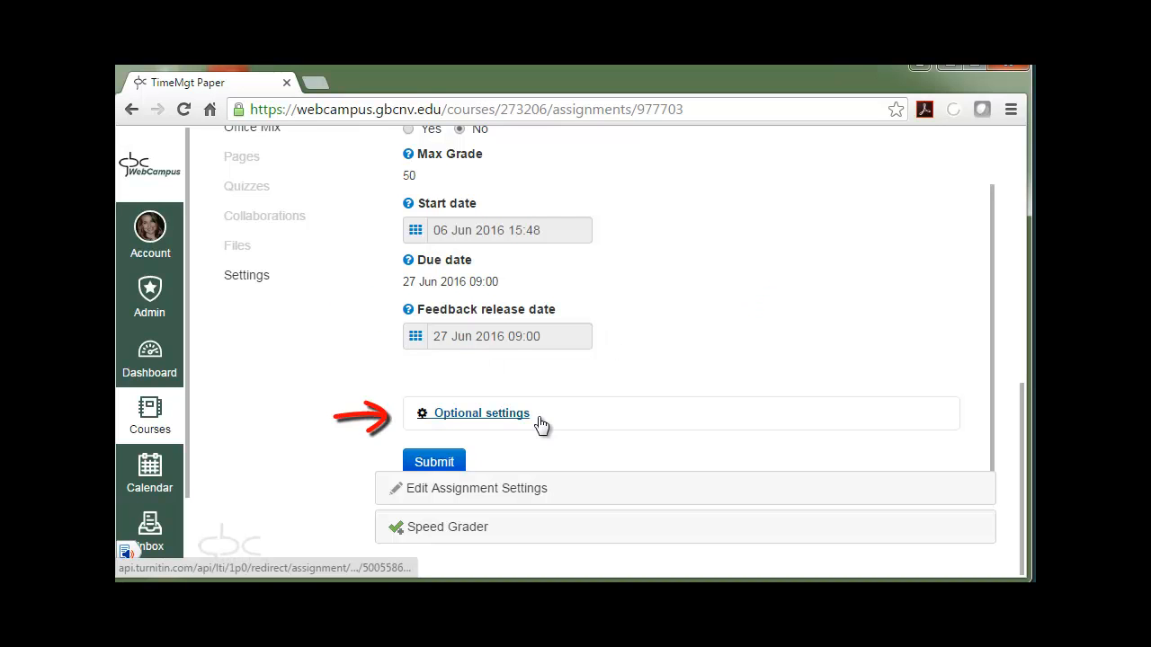
pyautogui.click(497, 416)
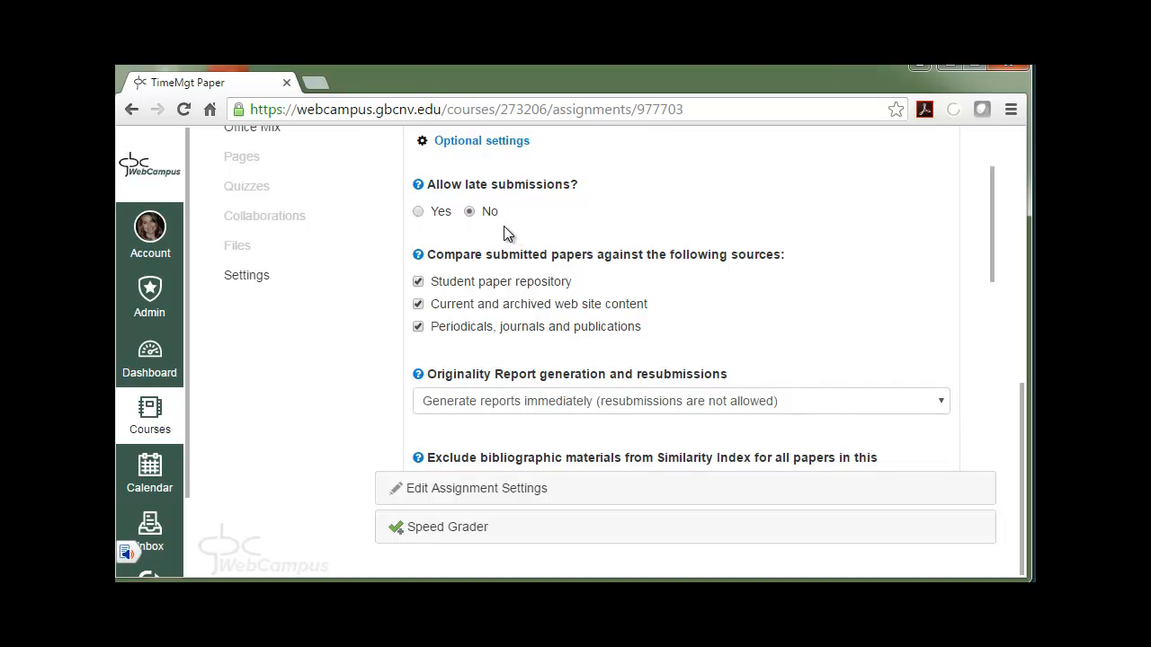
pyautogui.click(419, 212)
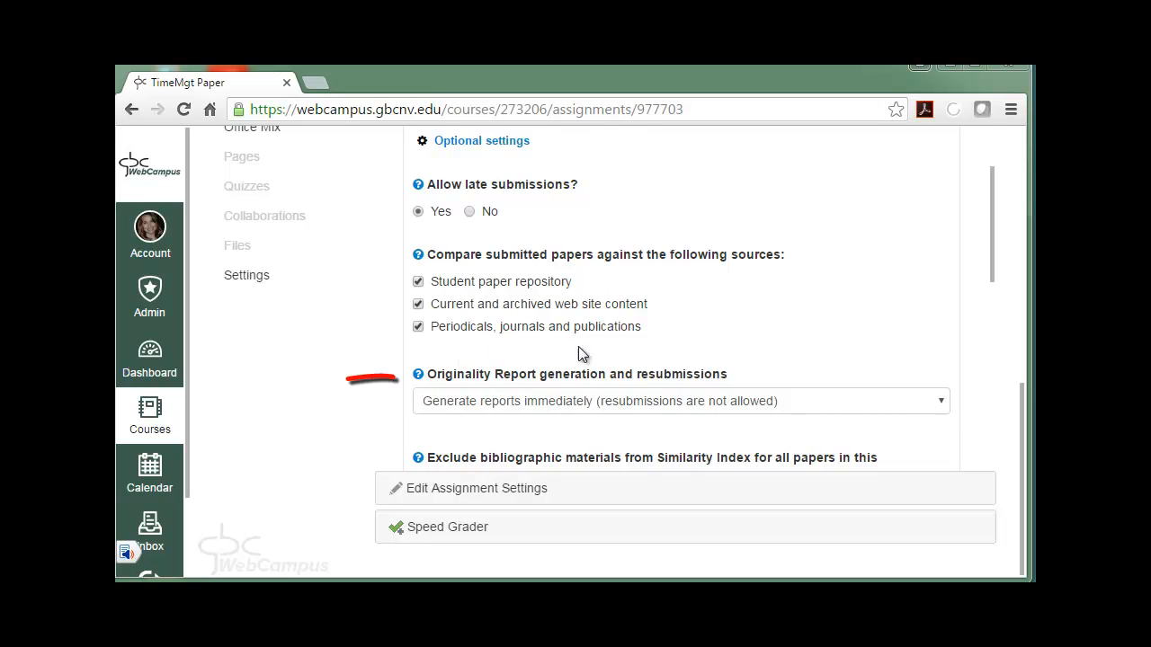
# Try immediate Originality Reports with resubmissions allowed until the due date, and return to immediate reports with resubmissions not allowed
pyautogui.click(936, 406)
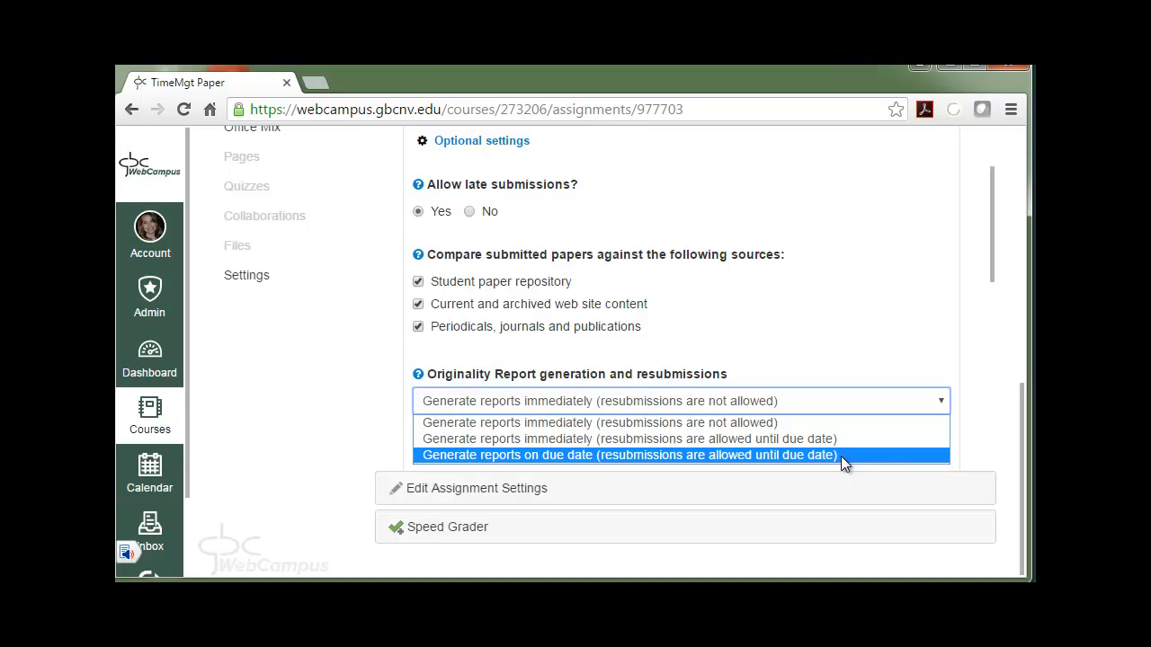
pyautogui.click(844, 439)
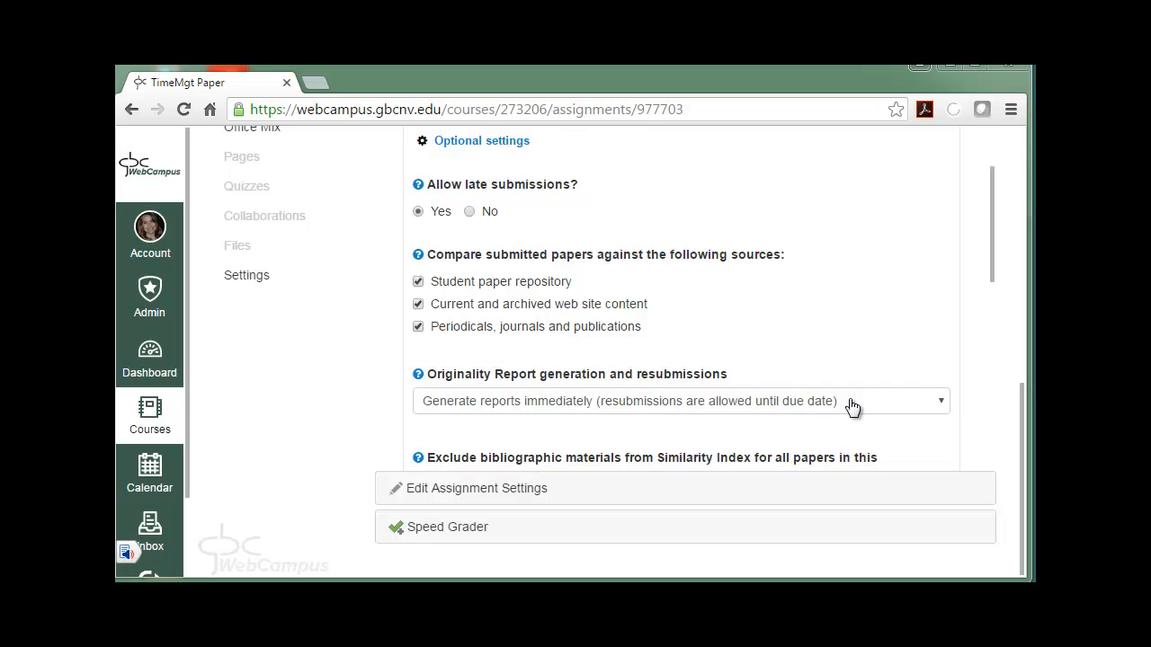
pyautogui.click(851, 407)
pyautogui.click(819, 426)
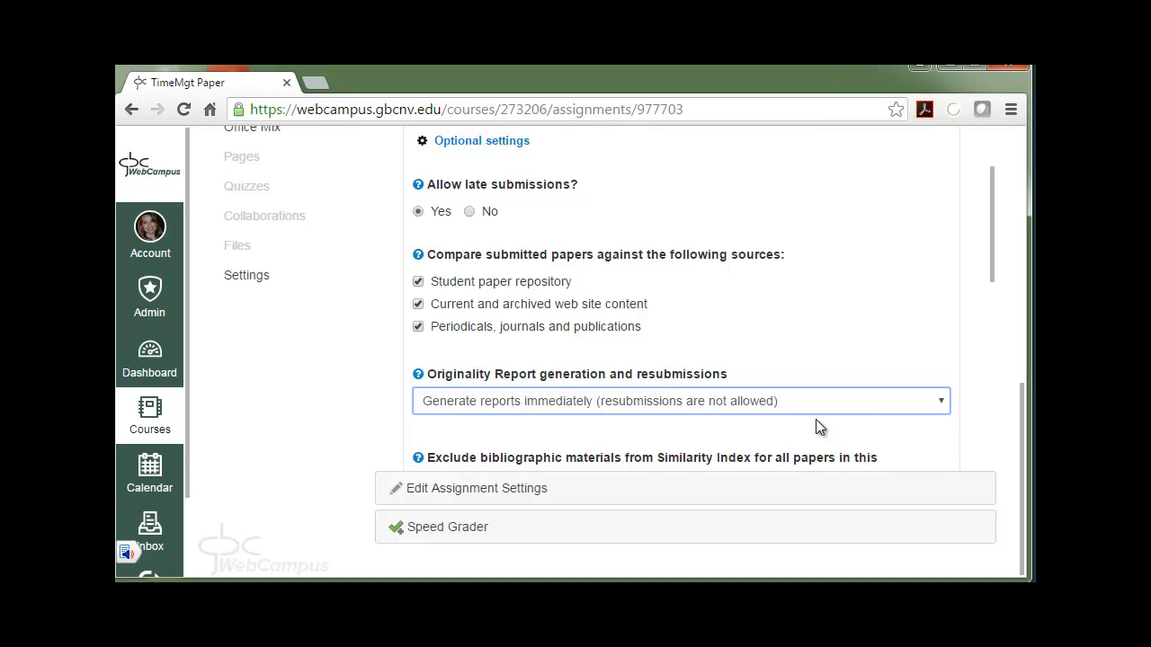
# Exclude small matches by words, allow students to view Originality Reports, and check the submission storage options
pyautogui.scroll(-3, 815, 422)
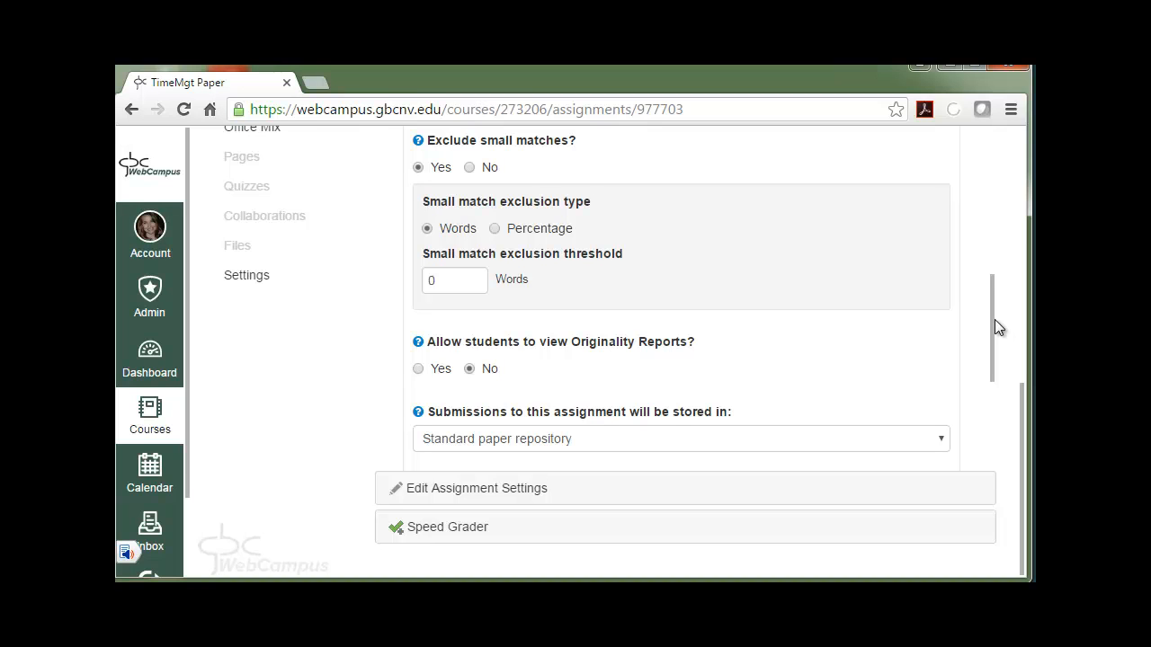
pyautogui.scroll(-2, 715, 156)
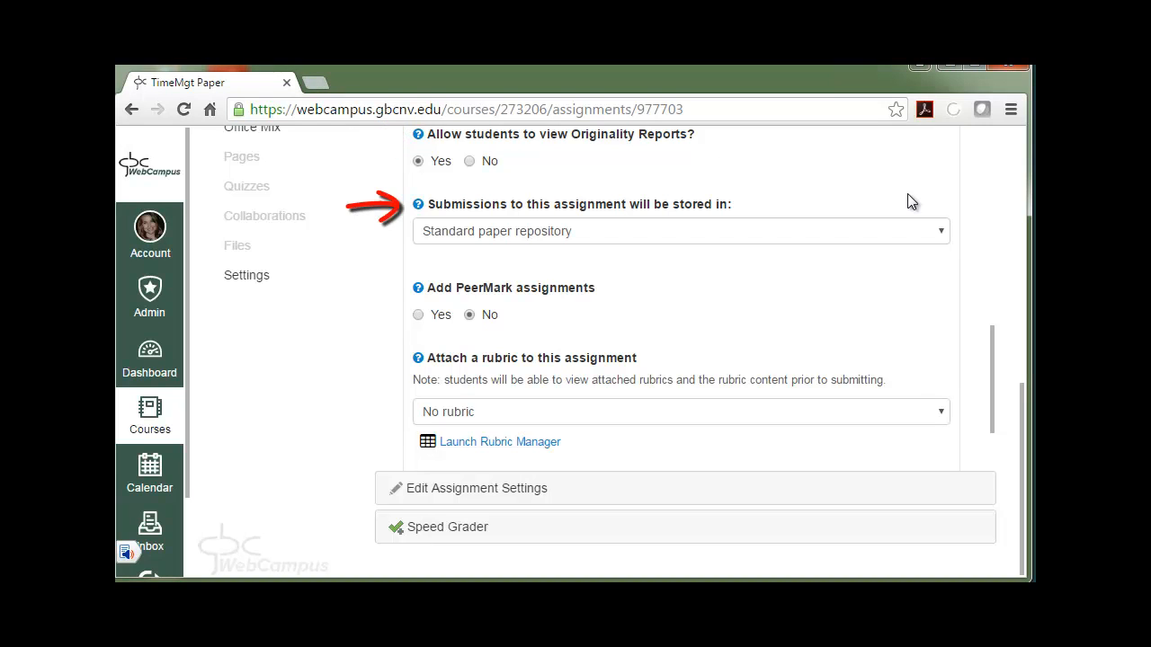
pyautogui.click(932, 236)
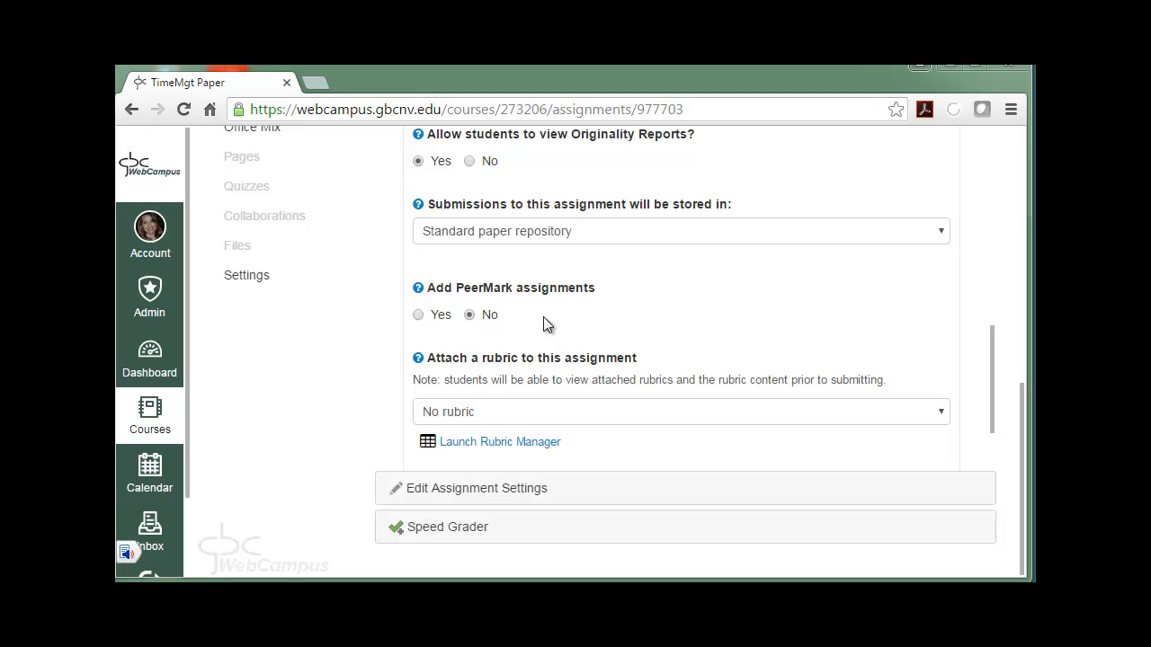
# Review the rubrics available to attach to the assignment, leaving No rubric selected
pyautogui.scroll(-2, 680, 270)
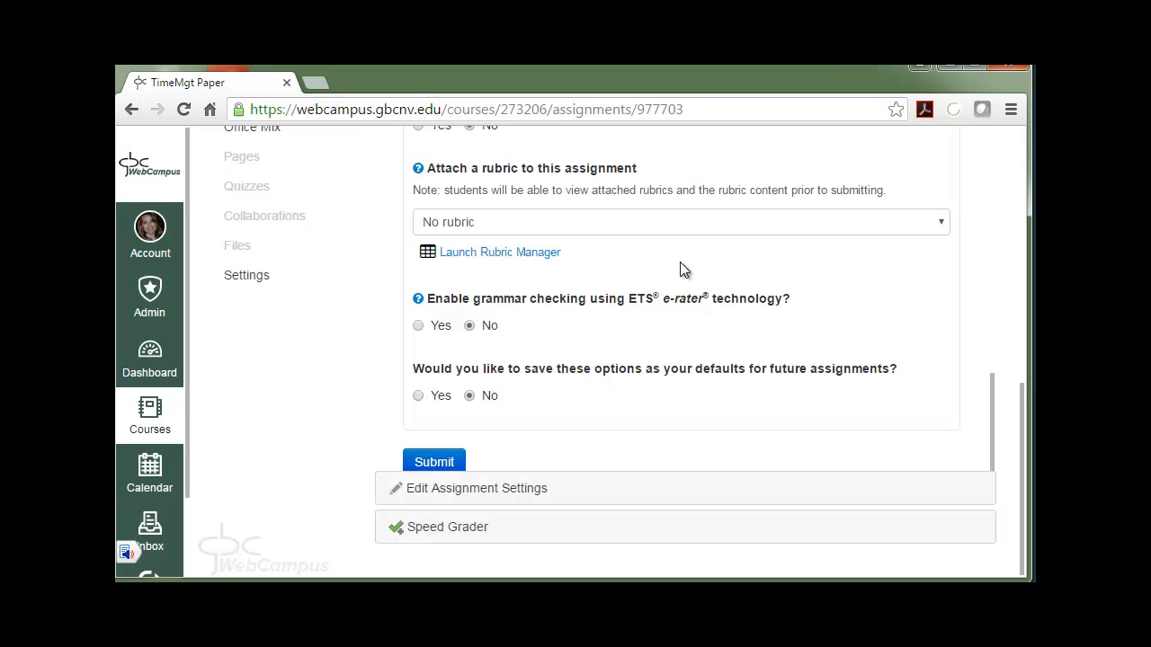
pyautogui.click(940, 225)
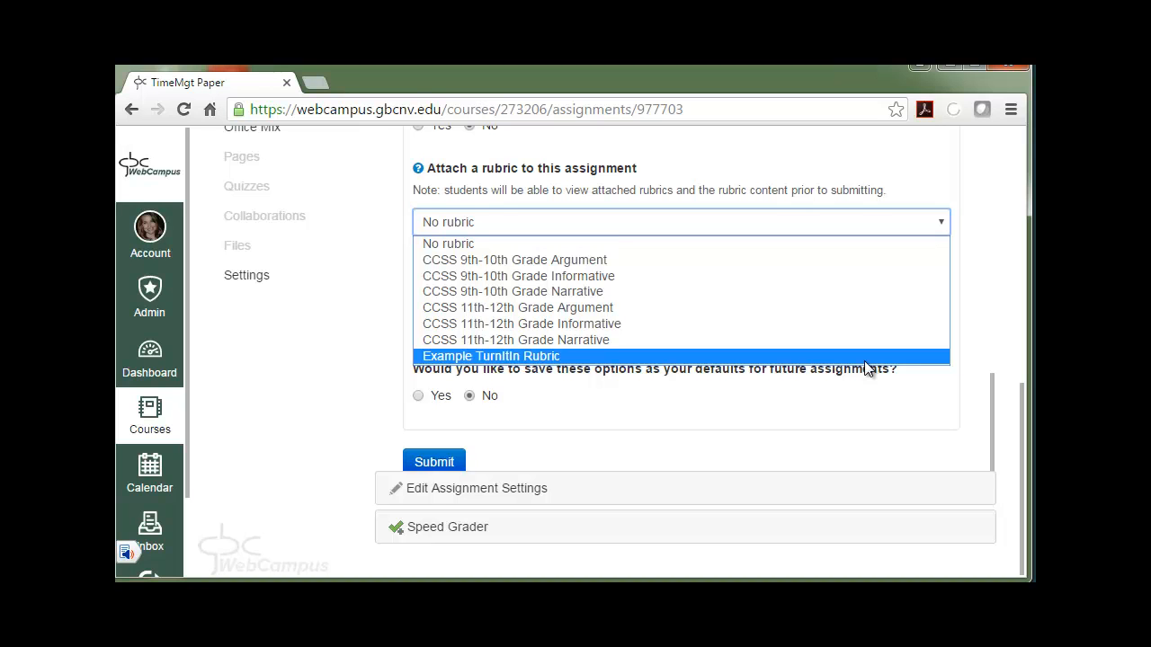
pyautogui.click(726, 402)
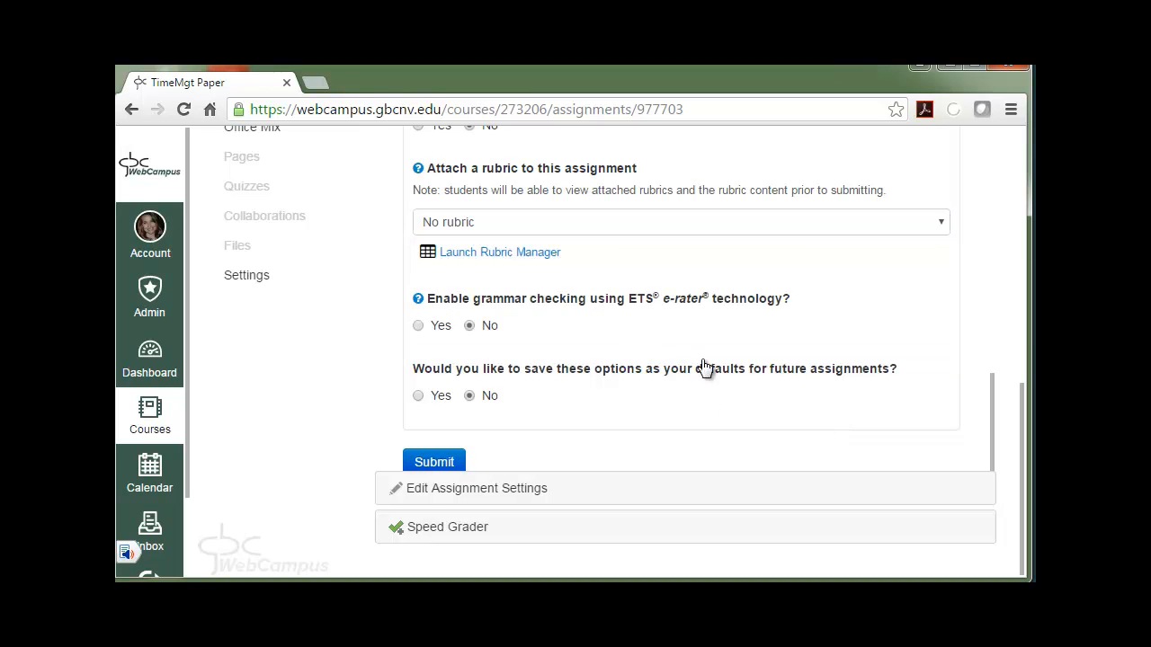
# Launch the Turnitin Rubric Manager and start a new rubric
pyautogui.click(517, 256)
pyautogui.click(251, 97)
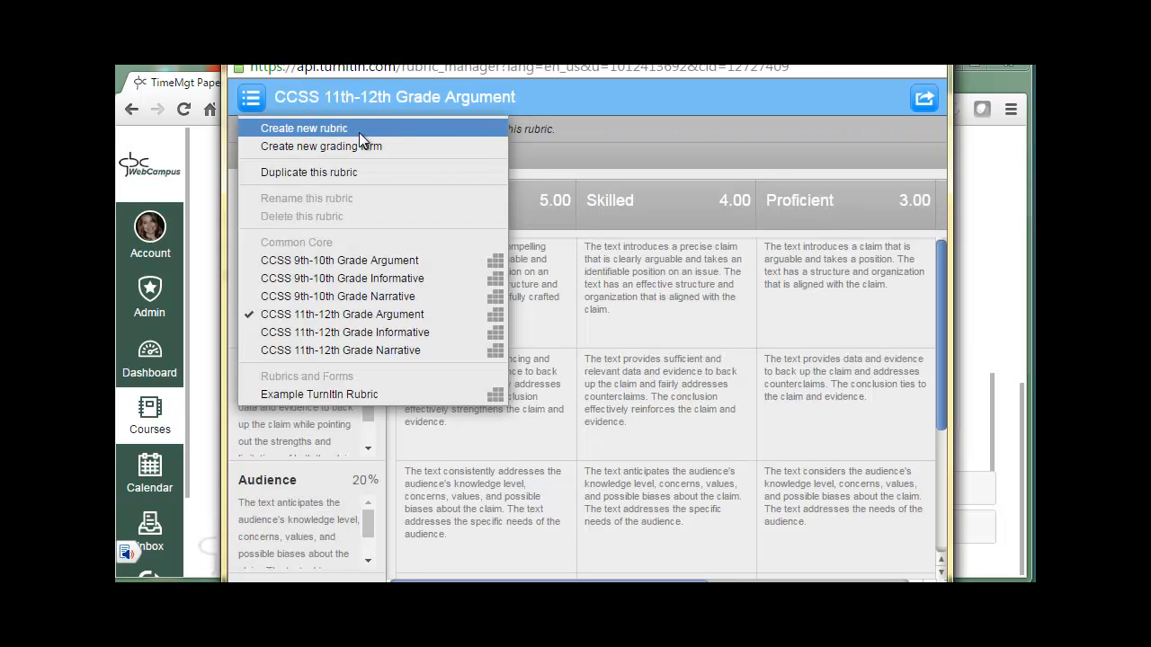
pyautogui.click(399, 172)
# Examine the blank rubric's editable criterion name, its scale description cells, and the rubric sharing options
pyautogui.click(290, 229)
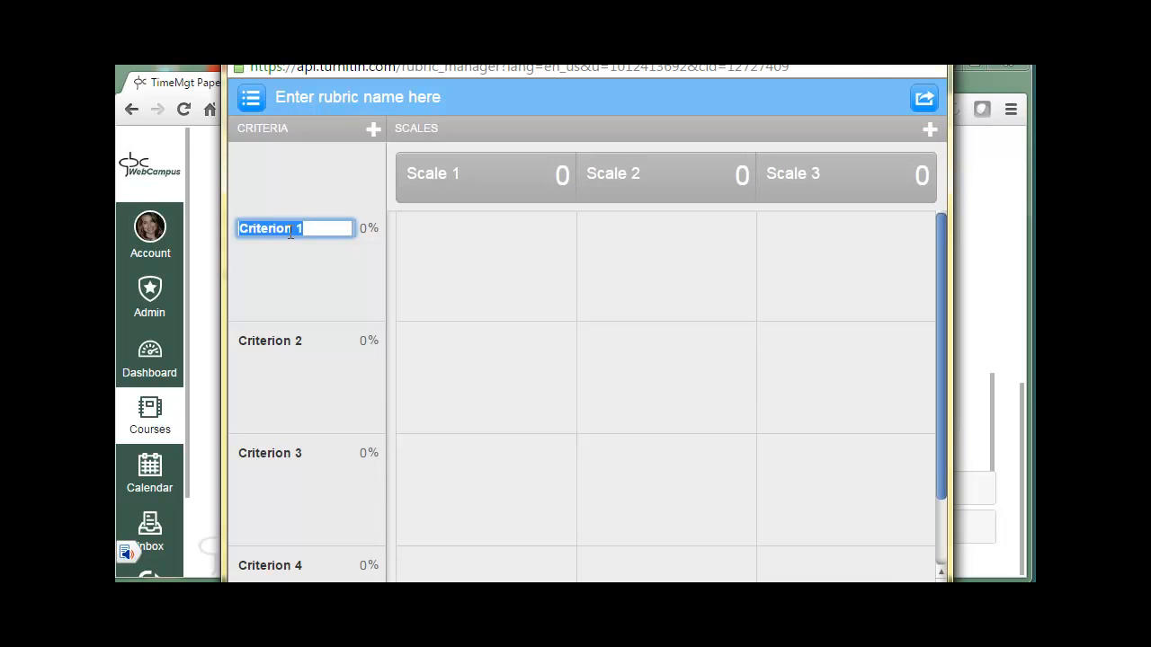
pyautogui.click(508, 258)
pyautogui.click(677, 267)
pyautogui.click(842, 284)
pyautogui.click(815, 382)
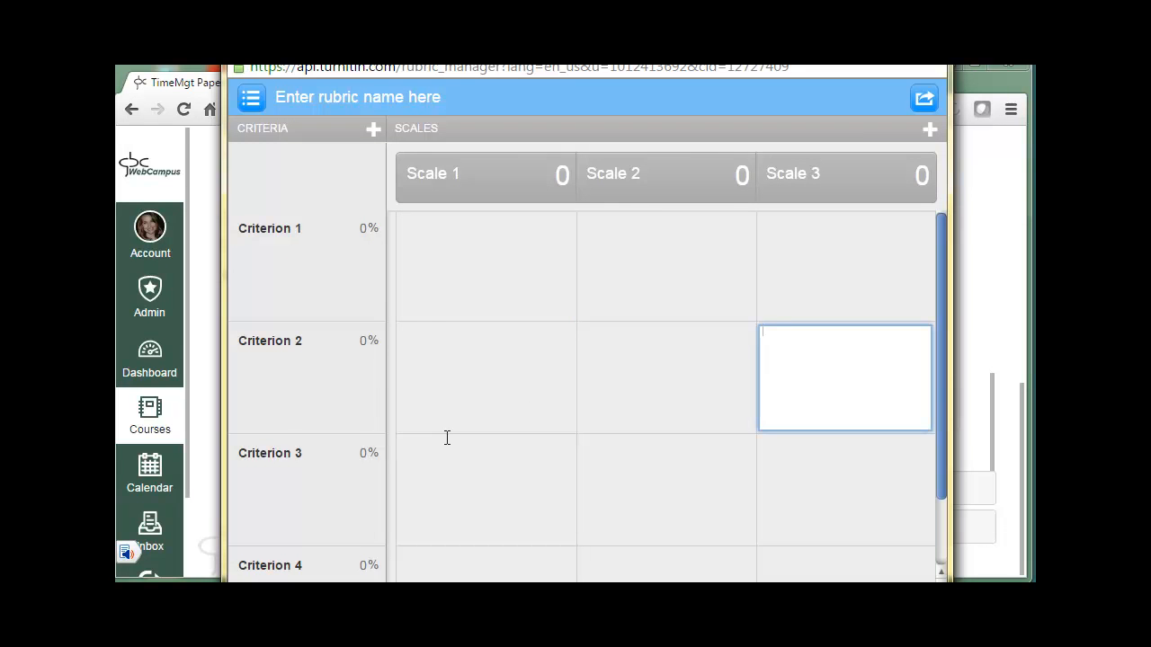
pyautogui.click(924, 97)
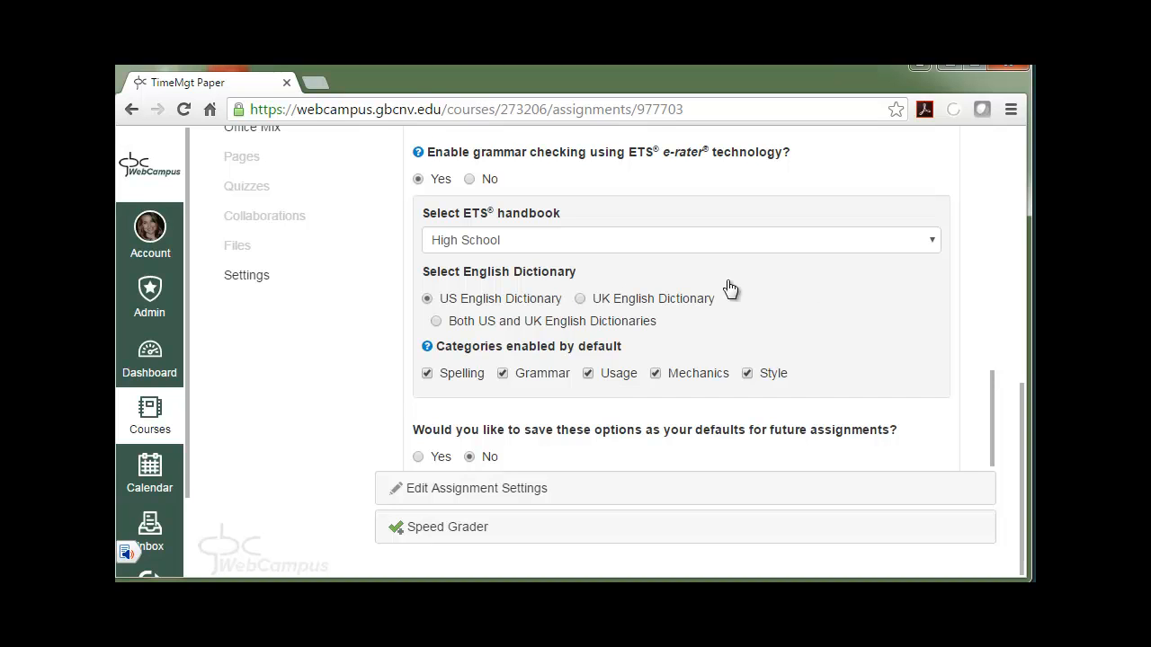
# Enable ETS e-rater grammar checking and check the available handbook levels, keeping High School selected
pyautogui.click(932, 245)
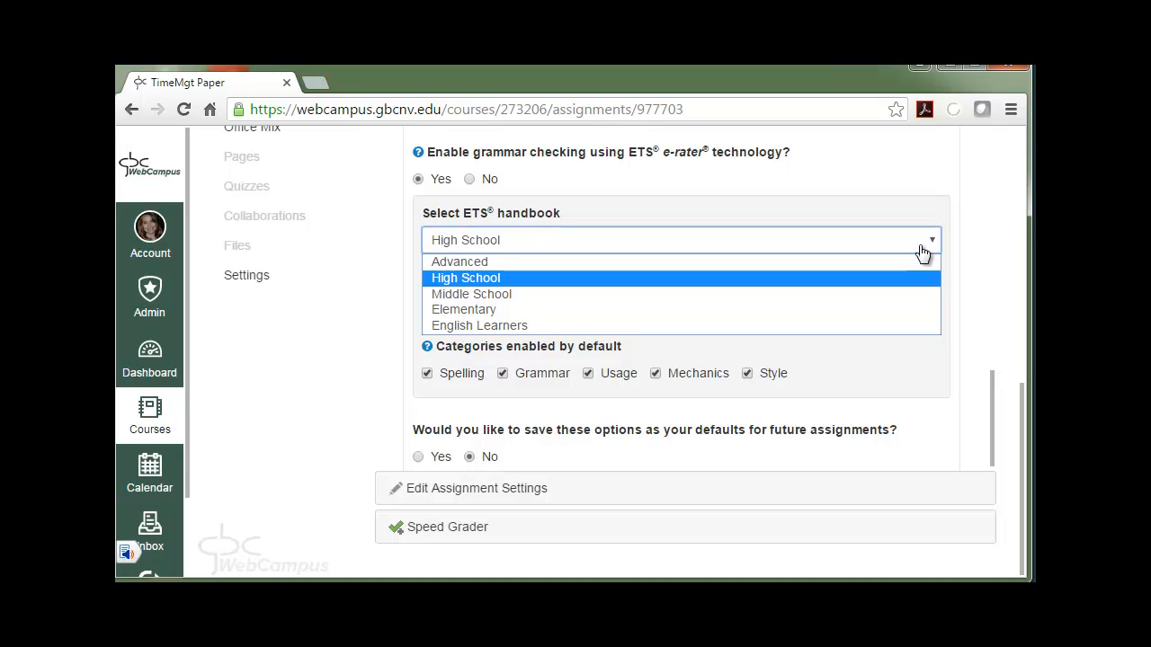
pyautogui.click(920, 247)
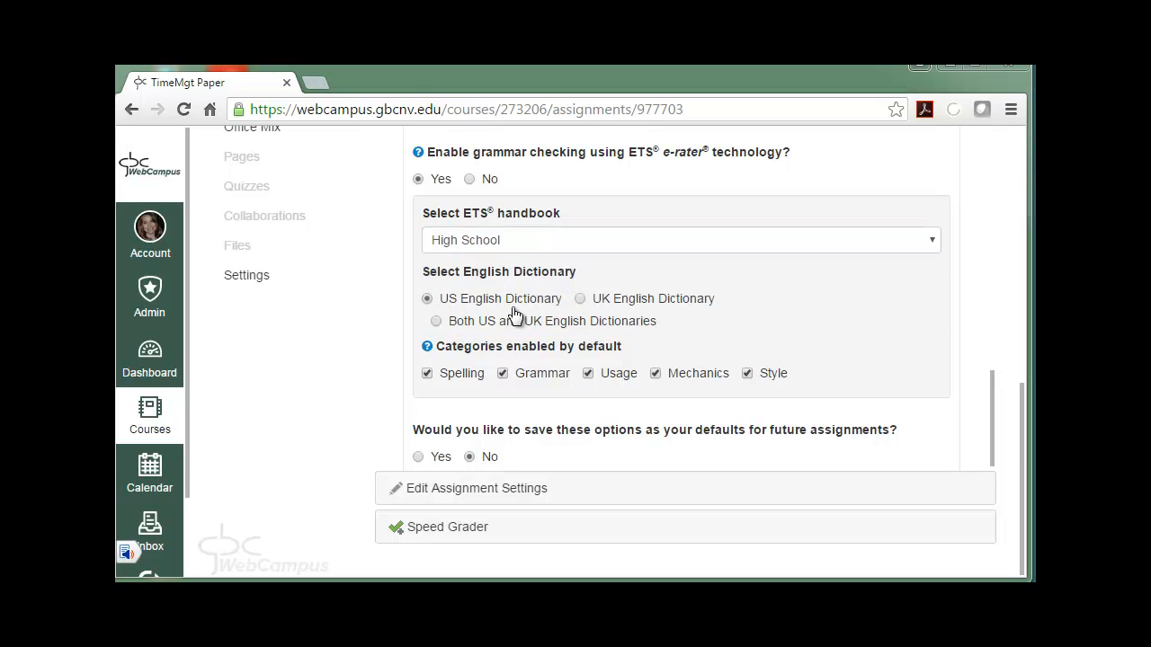